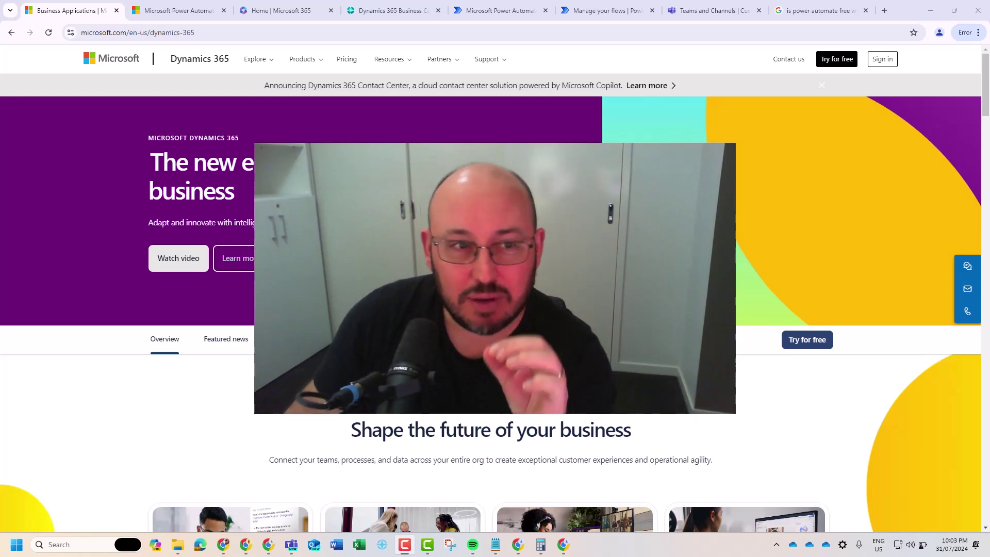
Step: Leave the Power Automate product page for the Business Central home page of Learn BC Demo Co
{"action": "left_click", "coordinate": [166, 12]}
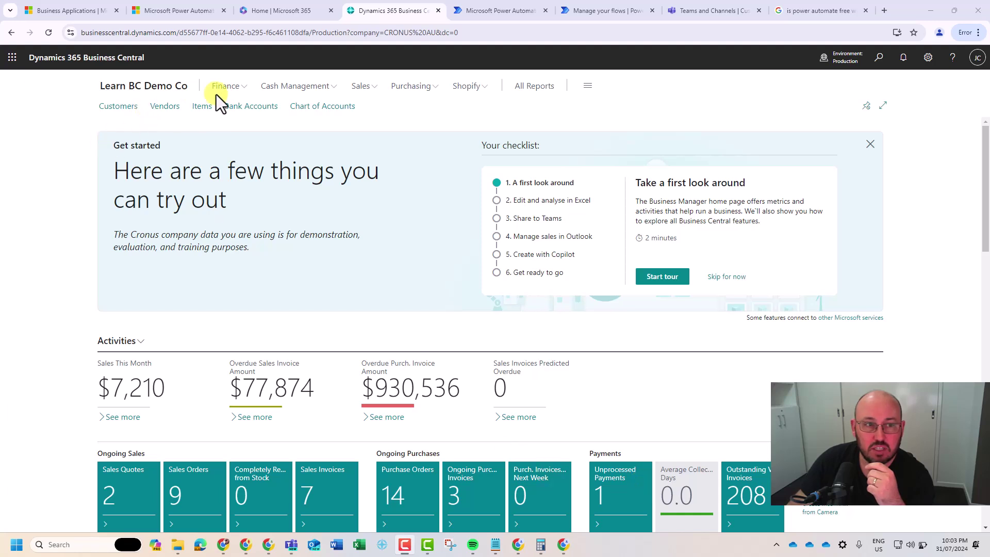
Step: Browse the extra actions menu on the Customers list
{"action": "left_click", "coordinate": [122, 107]}
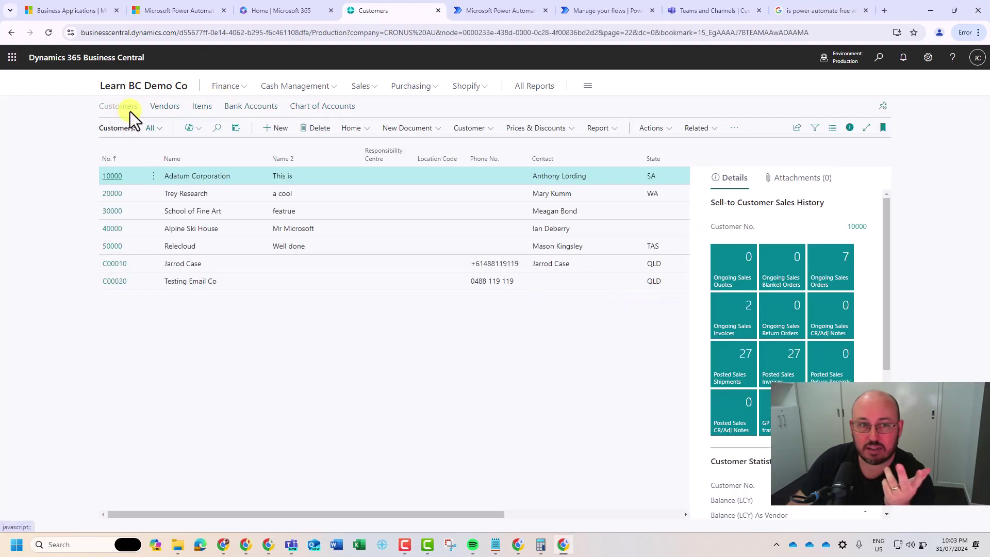
{"action": "left_click", "coordinate": [733, 129]}
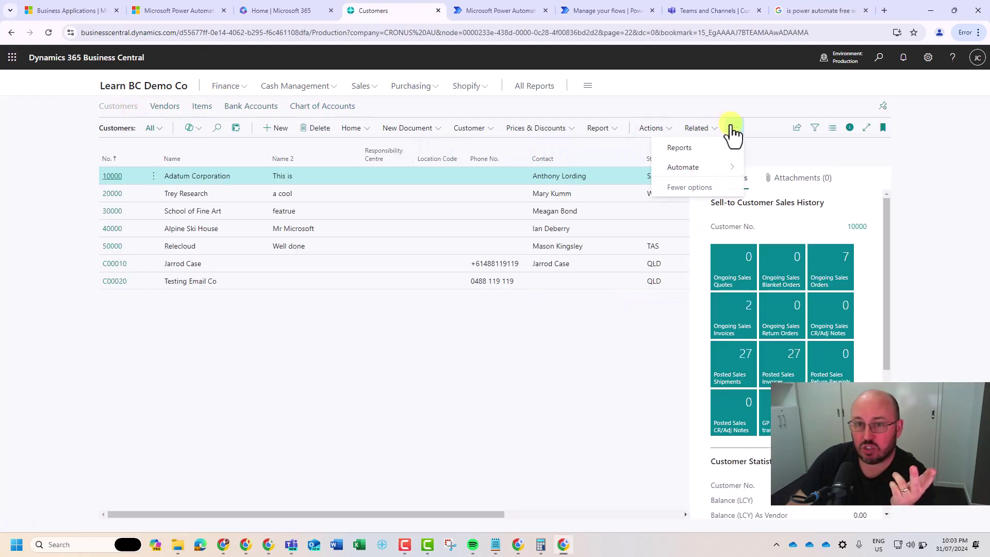
{"action": "mouse_move", "coordinate": [713, 176]}
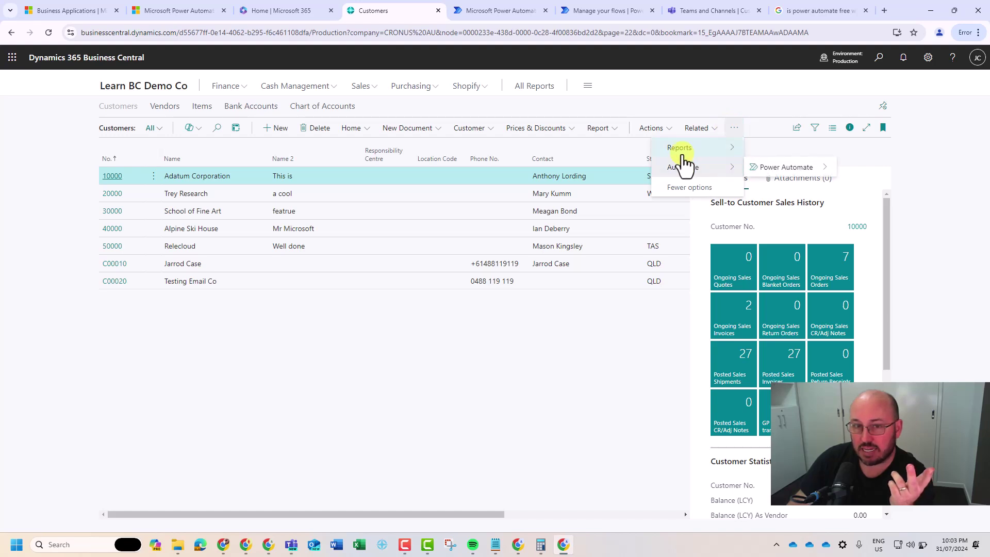
{"action": "key", "text": "Escape"}
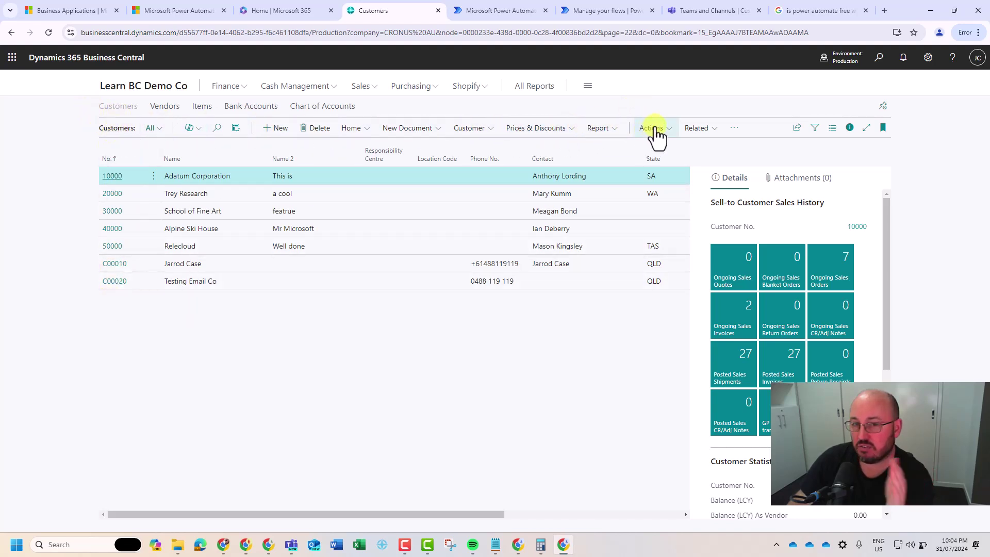
{"action": "left_click", "coordinate": [735, 127]}
{"action": "mouse_move", "coordinate": [709, 150]}
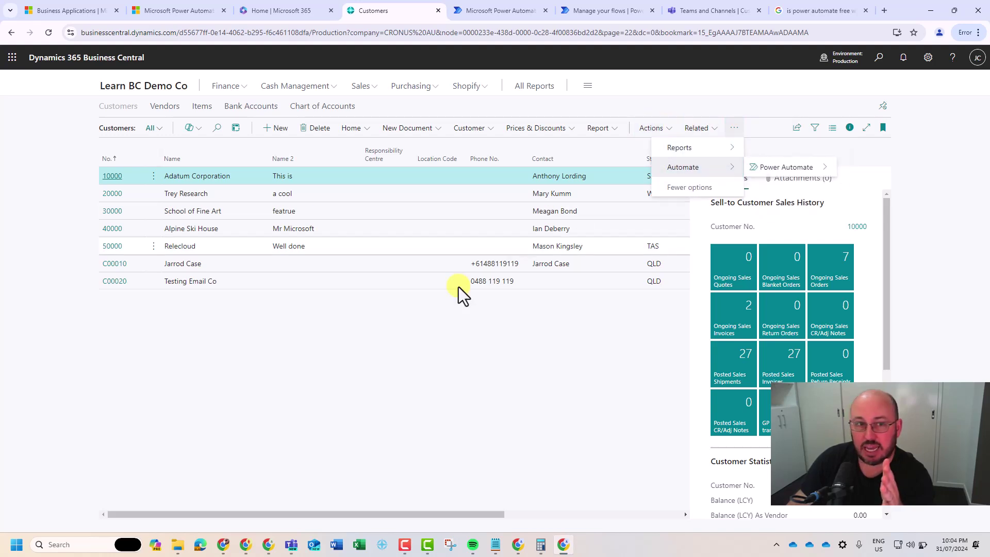
Step: Look over the automation options on the Vendors, Items and Bank Accounts lists
{"action": "left_click", "coordinate": [177, 172]}
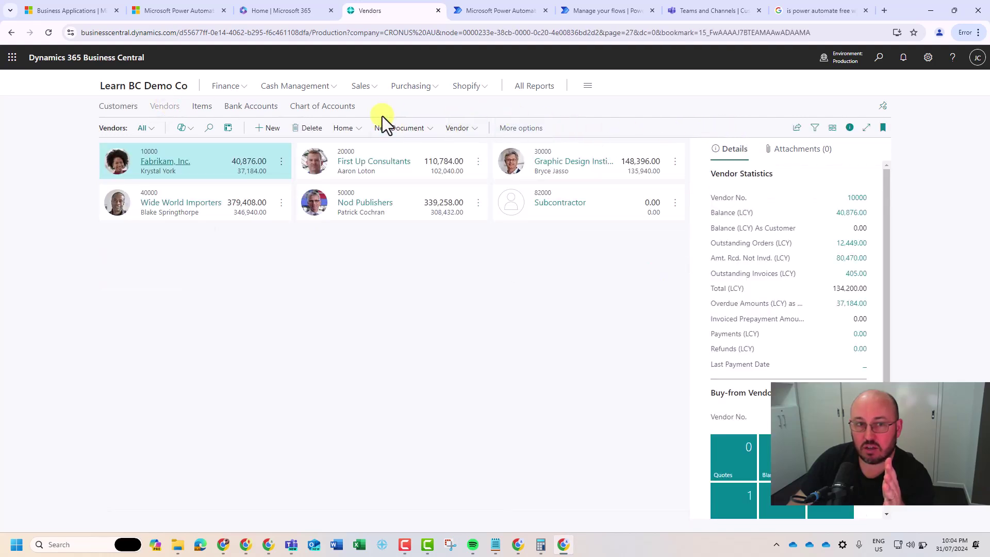
{"action": "left_click", "coordinate": [667, 131]}
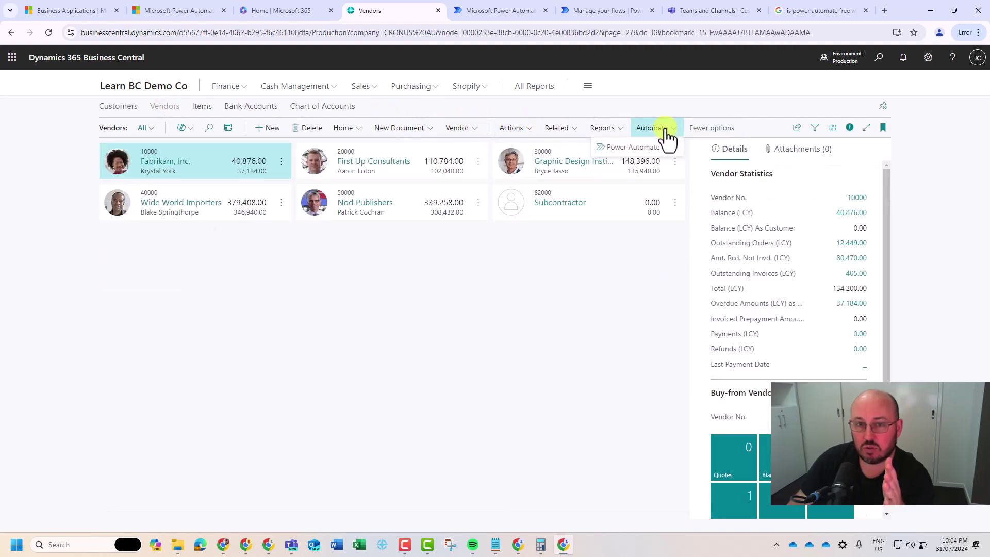
{"action": "left_click", "coordinate": [202, 107]}
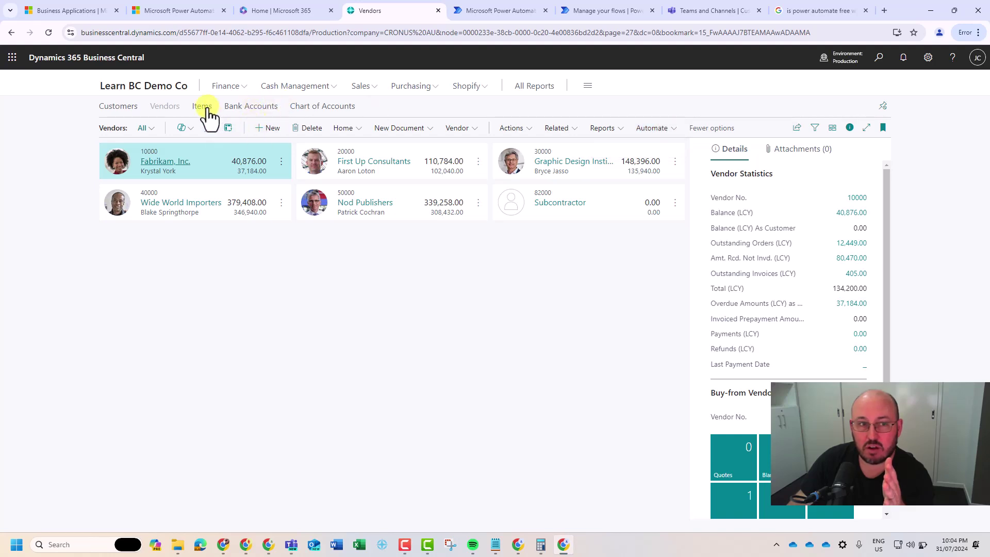
{"action": "left_click", "coordinate": [721, 129]}
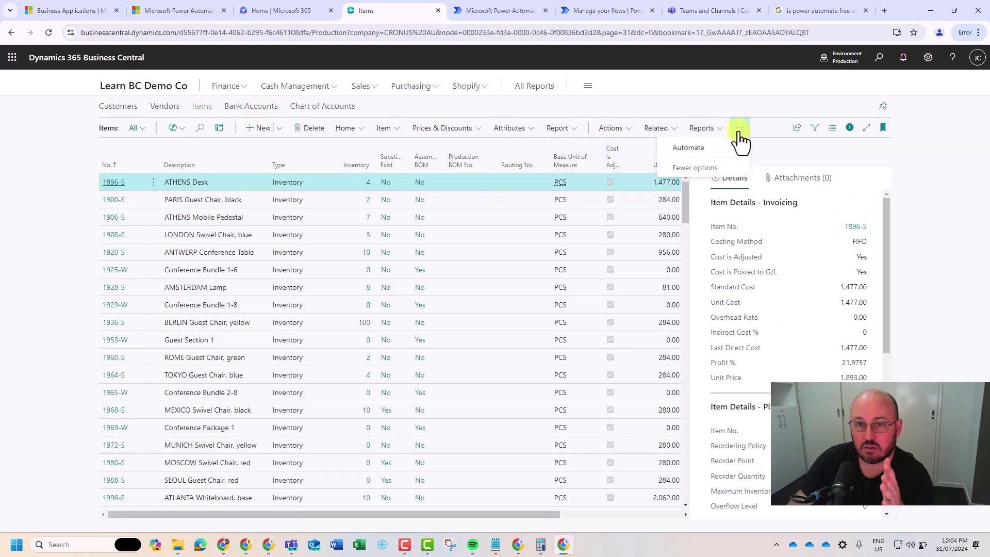
{"action": "left_click", "coordinate": [252, 114]}
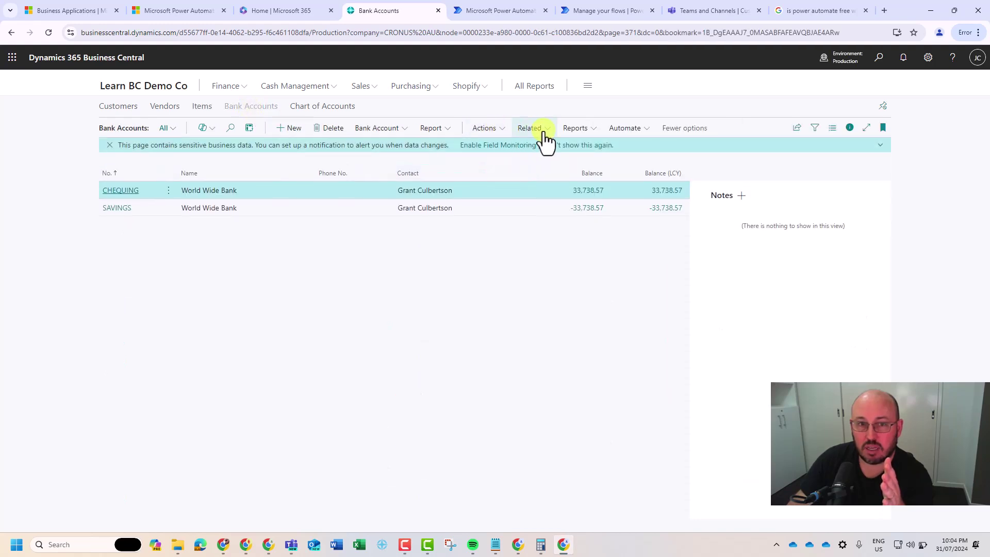
Step: From Customers, choose Automate > Power Automate > Create automated flow, then view the customer-blocked flow
{"action": "left_click", "coordinate": [119, 107]}
{"action": "left_click", "coordinate": [734, 129]}
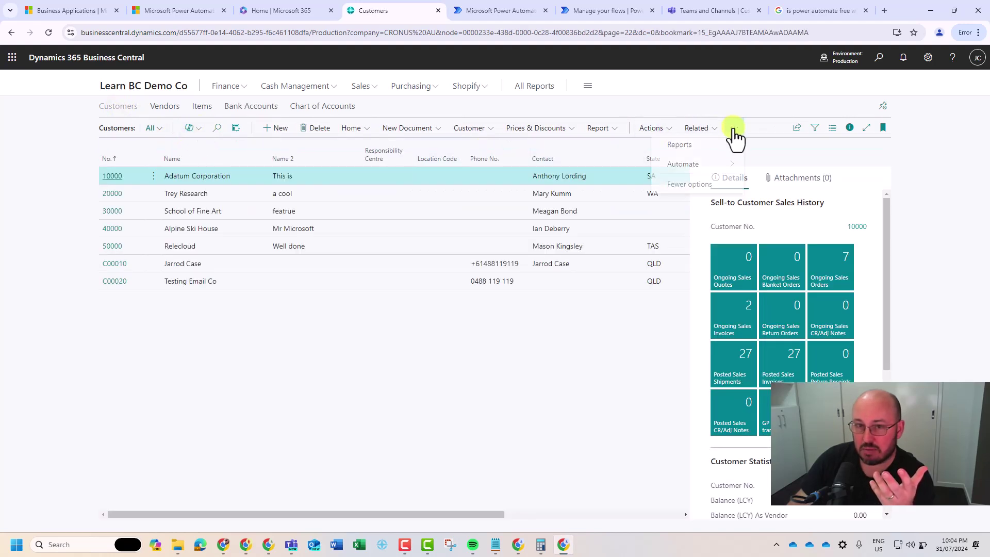
{"action": "mouse_move", "coordinate": [722, 167]}
{"action": "mouse_move", "coordinate": [793, 175]}
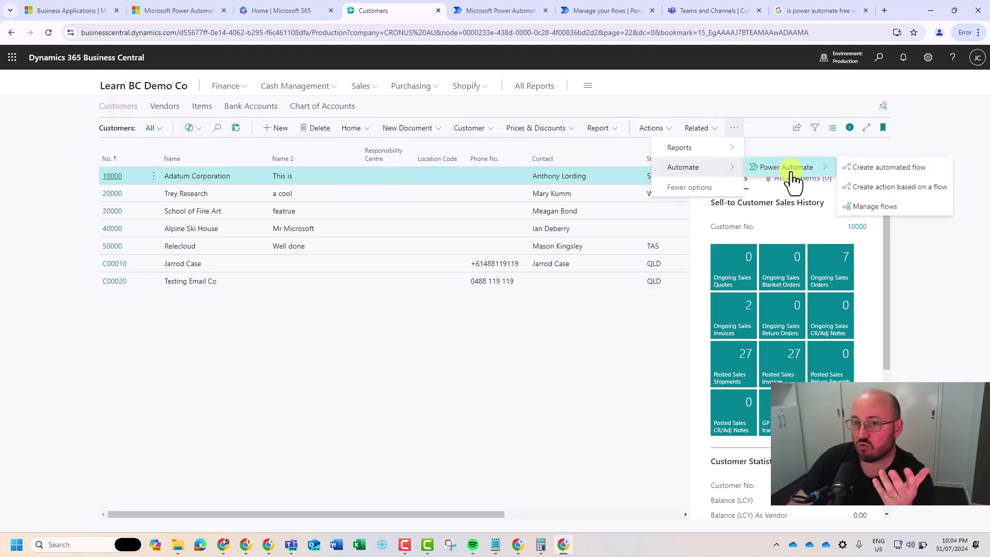
{"action": "left_click", "coordinate": [886, 171]}
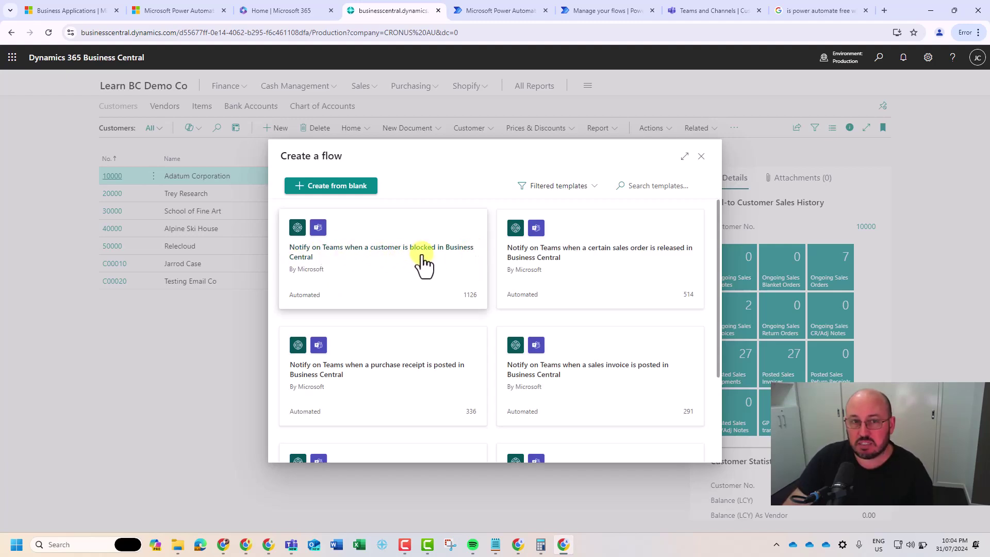
{"action": "left_click", "coordinate": [499, 11]}
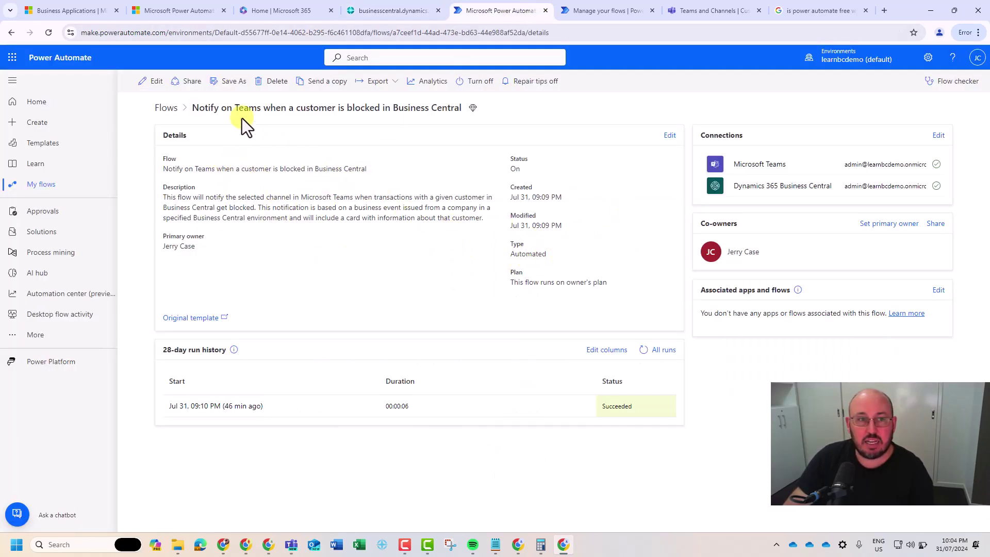
Step: Edit the customer-blocked flow and inspect its trigger, Adaptive Card, Change the title and Post card steps
{"action": "left_click", "coordinate": [155, 84]}
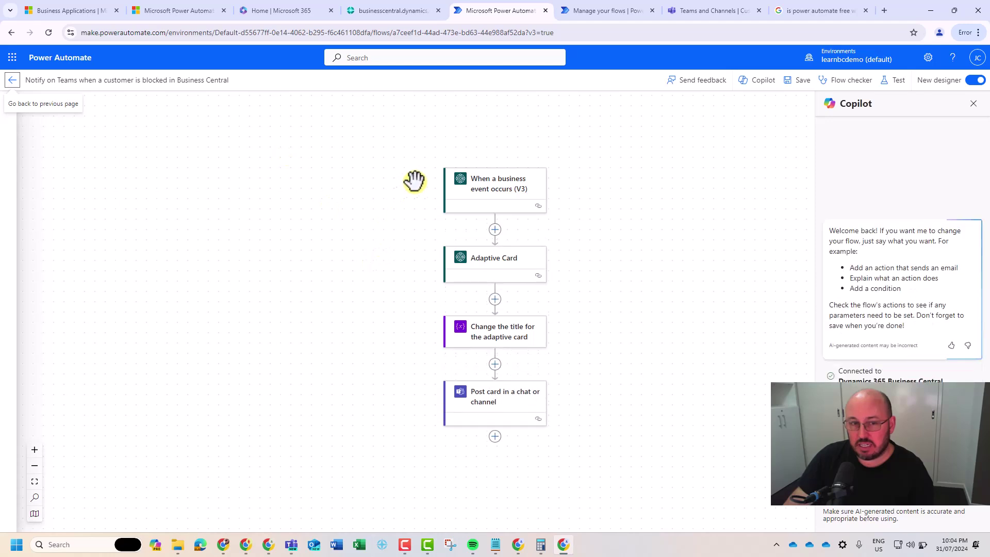
{"action": "left_click", "coordinate": [504, 193]}
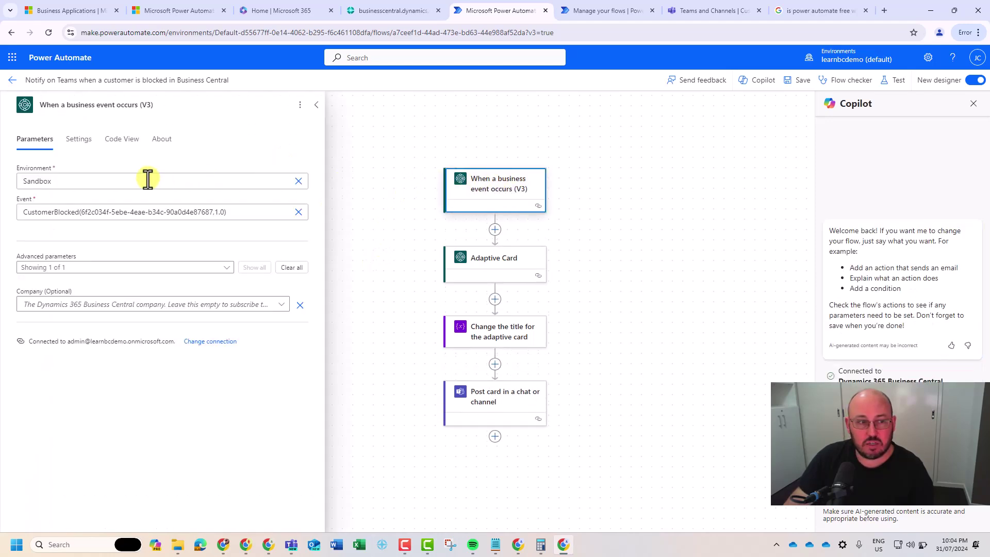
{"action": "left_click", "coordinate": [499, 262]}
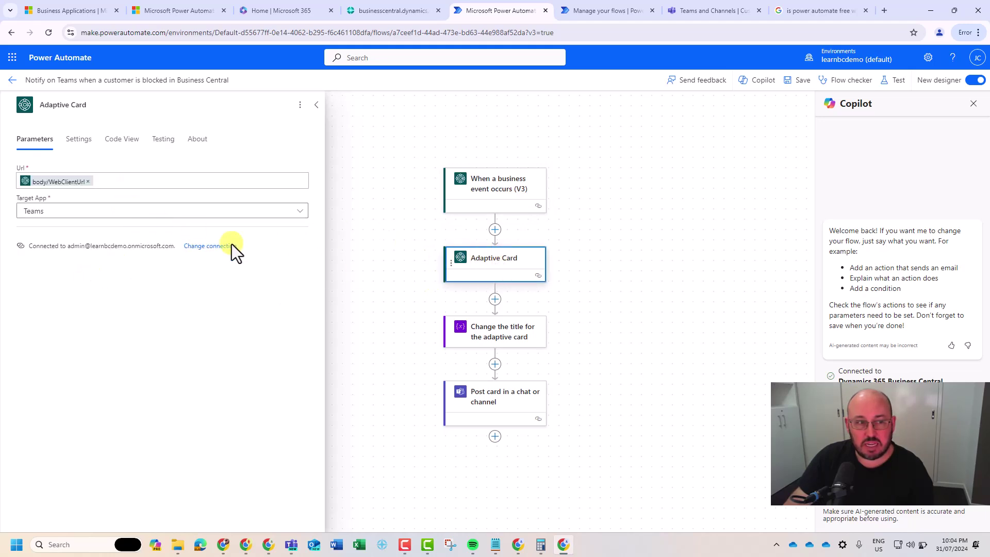
{"action": "left_click", "coordinate": [505, 339]}
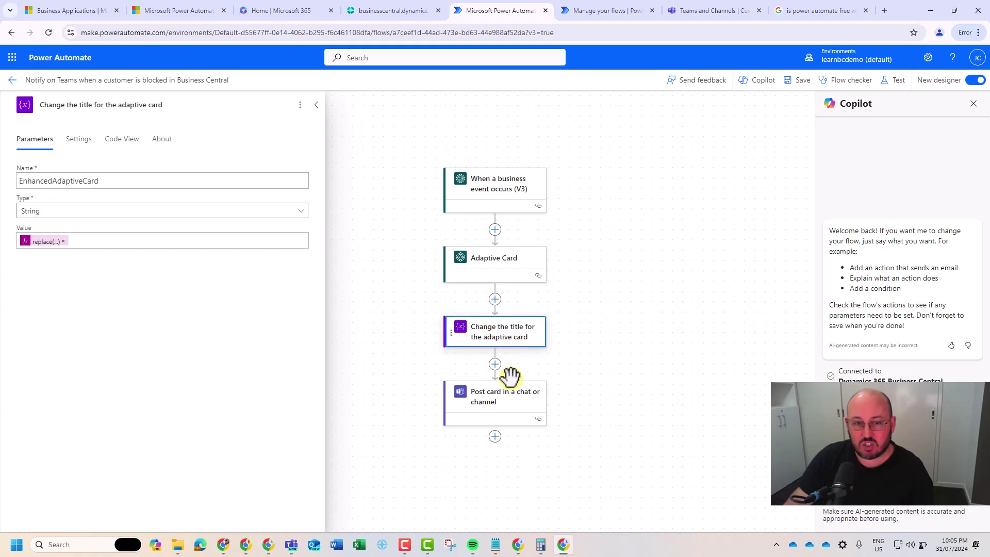
{"action": "left_click", "coordinate": [502, 409]}
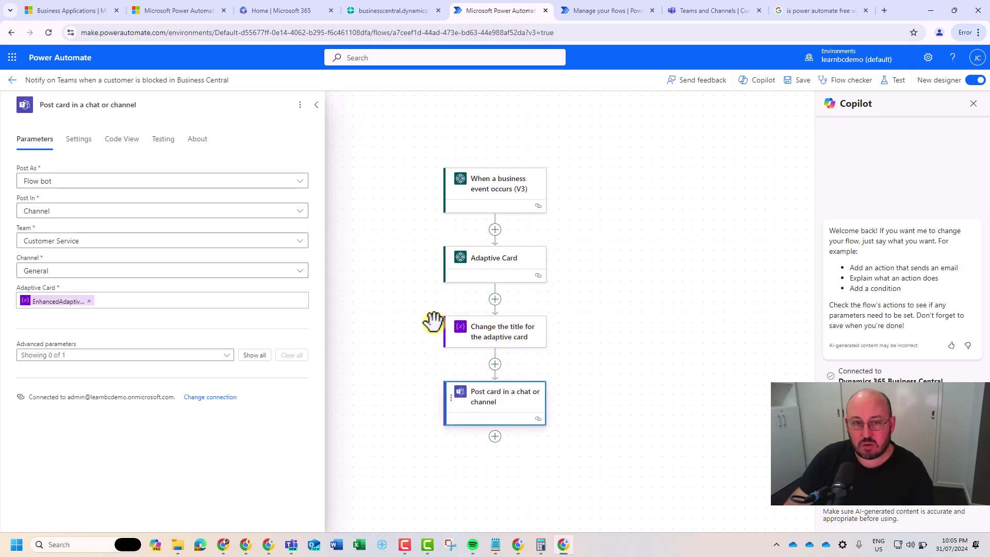
Step: Check the Relecloud blocked-customer card in Teams, then go back to the flow designer
{"action": "left_click", "coordinate": [714, 13]}
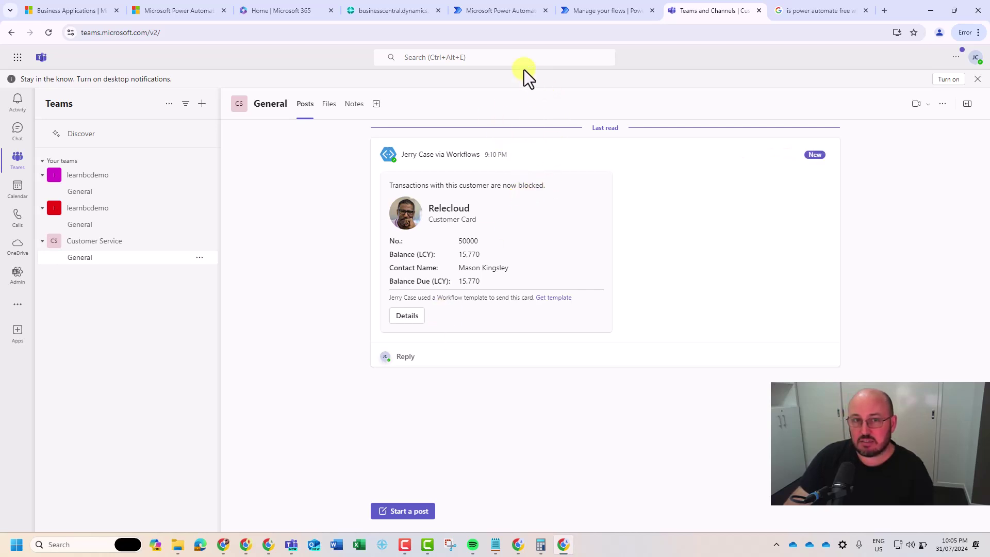
{"action": "left_click", "coordinate": [512, 13]}
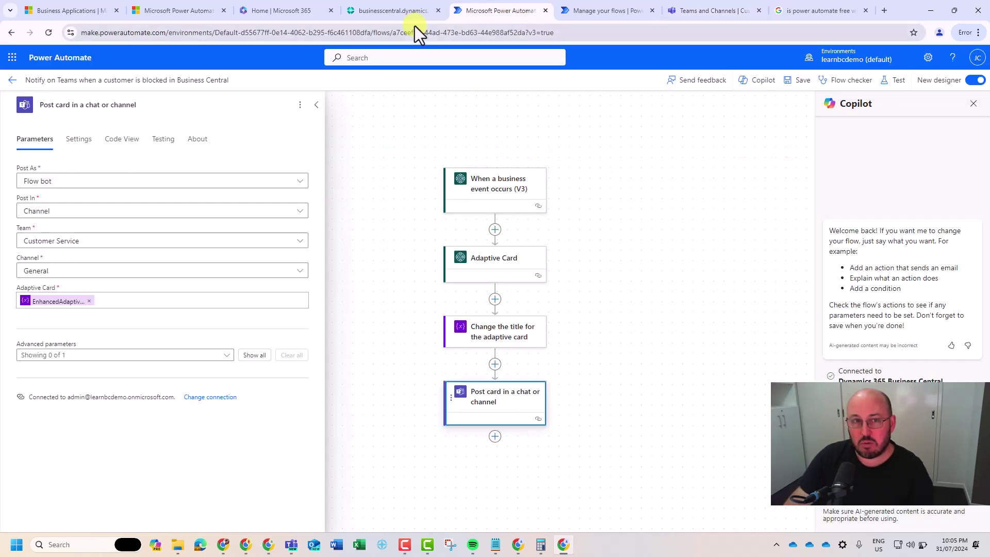
Step: Pick the 'Notify on Teams when a purchase order is released' template from Business Central's flow templates
{"action": "left_click", "coordinate": [390, 10]}
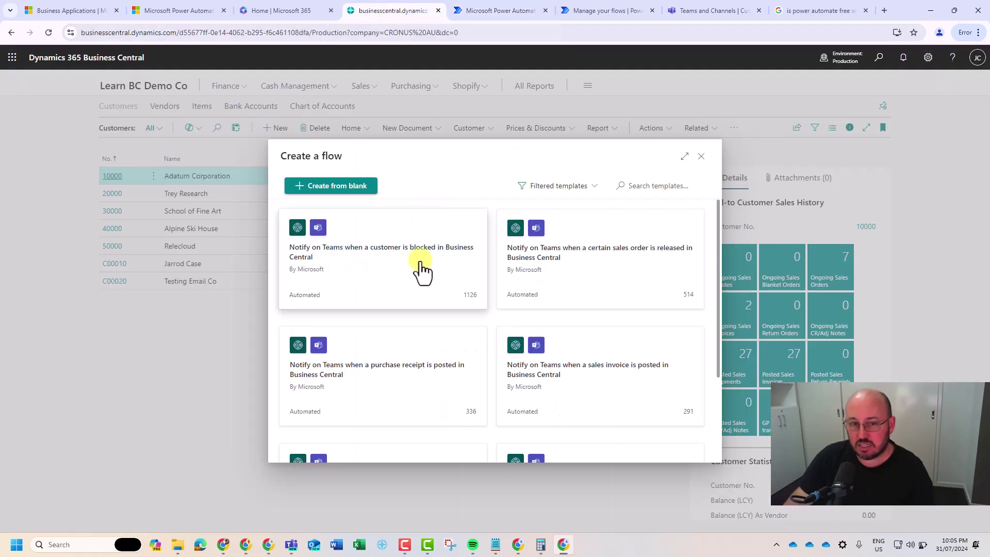
{"action": "scroll", "coordinate": [420, 371], "scroll_direction": "down", "scroll_amount": 3}
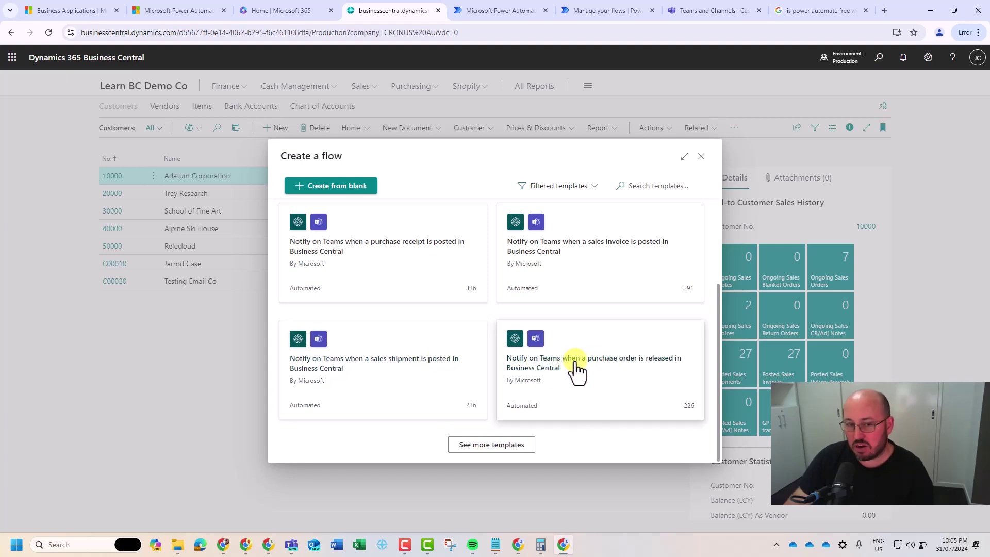
{"action": "left_click", "coordinate": [577, 372]}
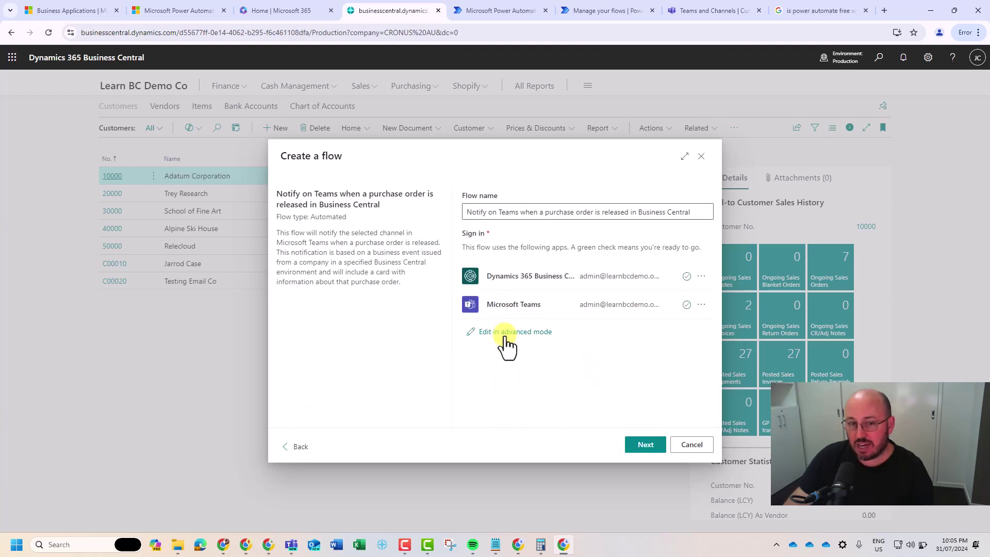
{"action": "left_click", "coordinate": [651, 448]}
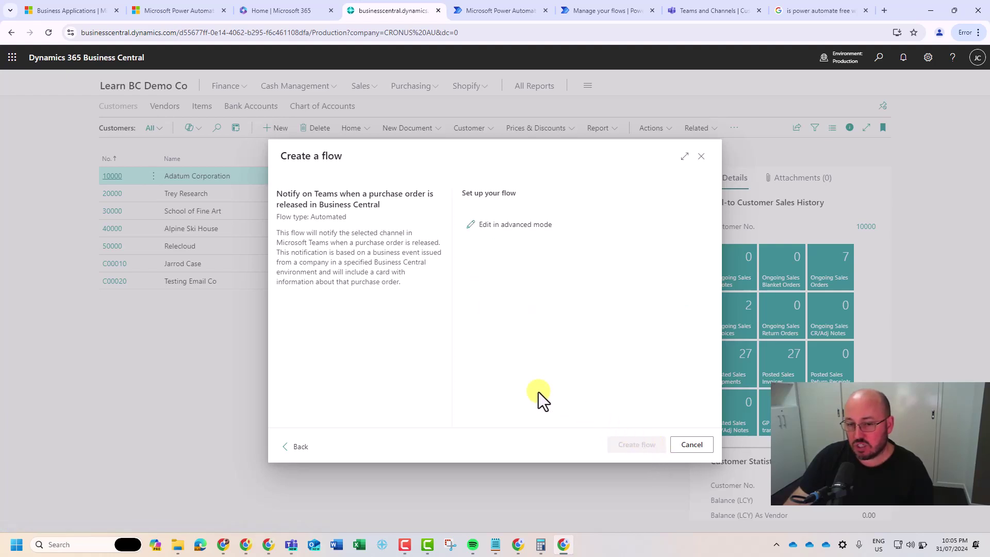
Step: Target the Customer Service team's General channel and create the flow
{"action": "left_click", "coordinate": [508, 225]}
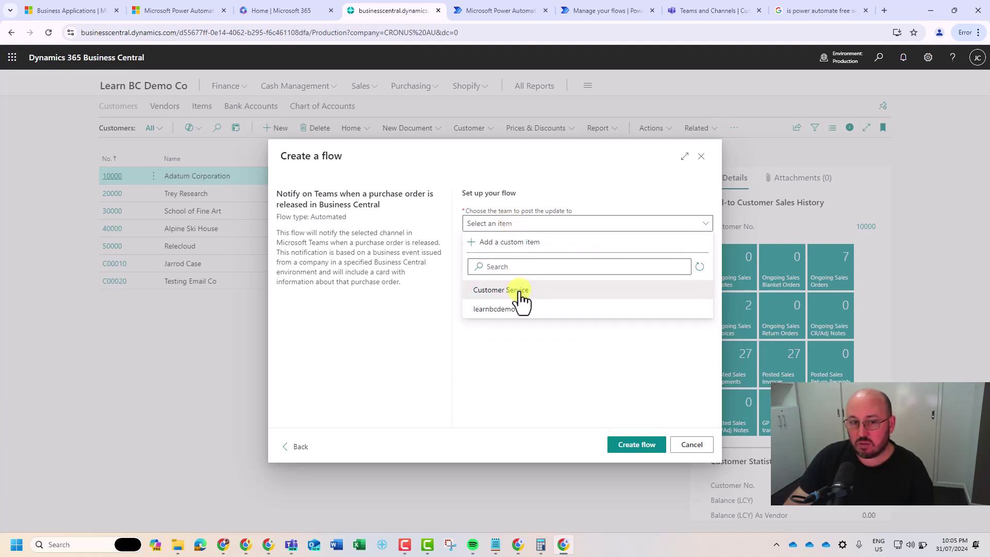
{"action": "left_click", "coordinate": [520, 291]}
{"action": "left_click", "coordinate": [550, 264]}
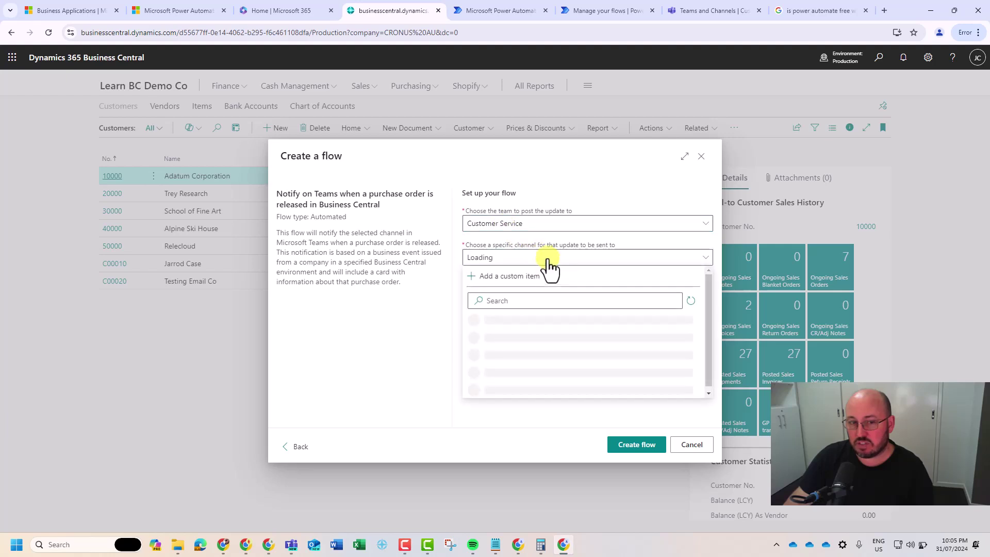
{"action": "left_click", "coordinate": [499, 323]}
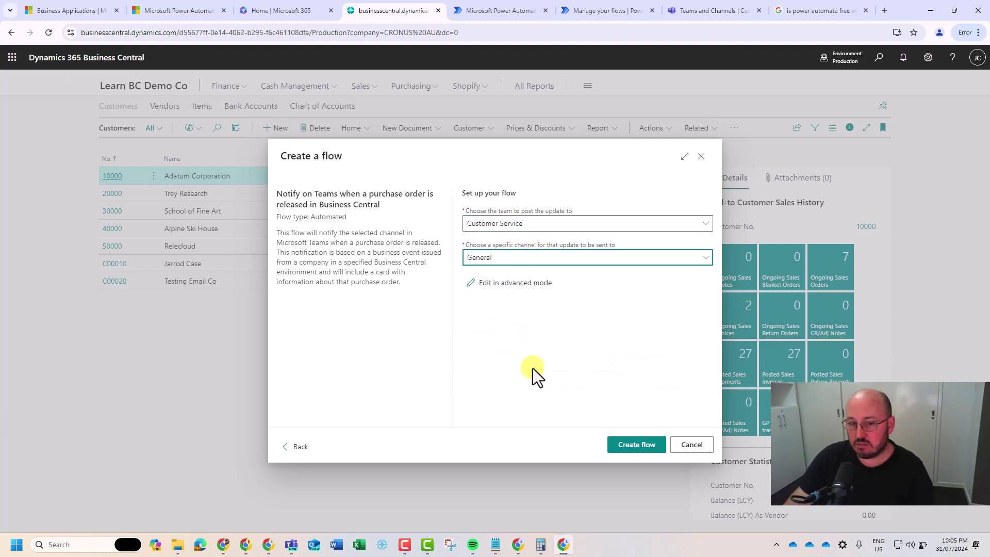
{"action": "left_click", "coordinate": [634, 445]}
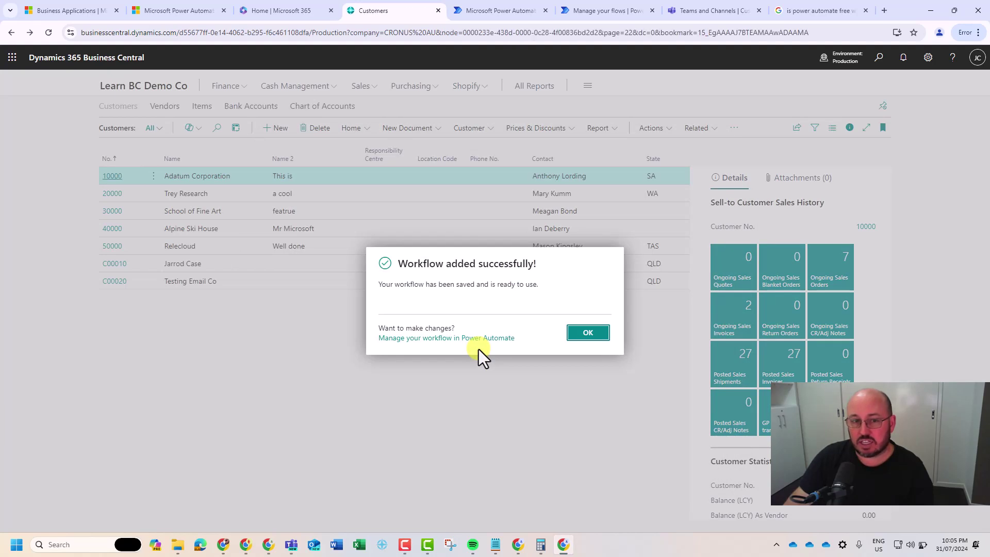
Step: Open the purchase-order-released flow from Business Central into the Power Automate designer
{"action": "left_click", "coordinate": [441, 341]}
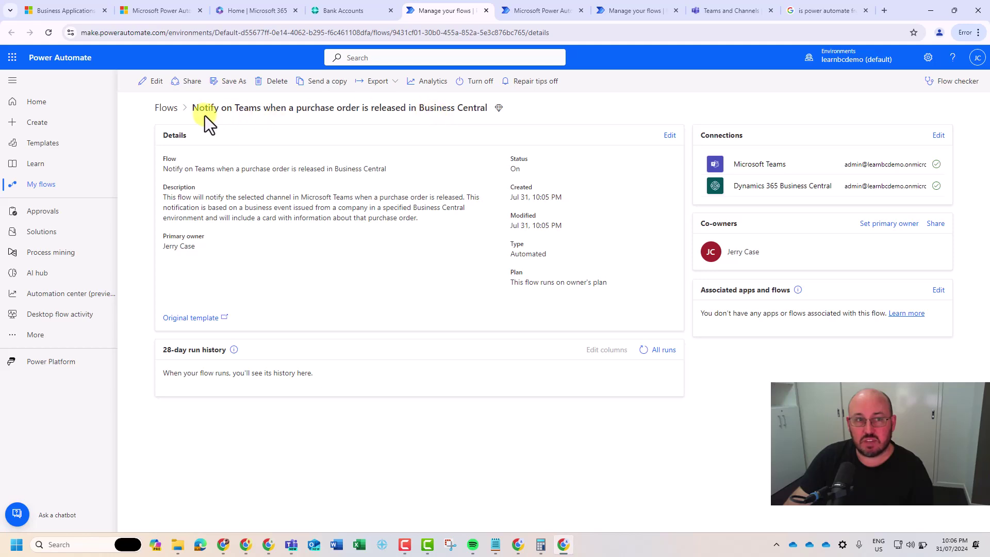
{"action": "left_click", "coordinate": [154, 82]}
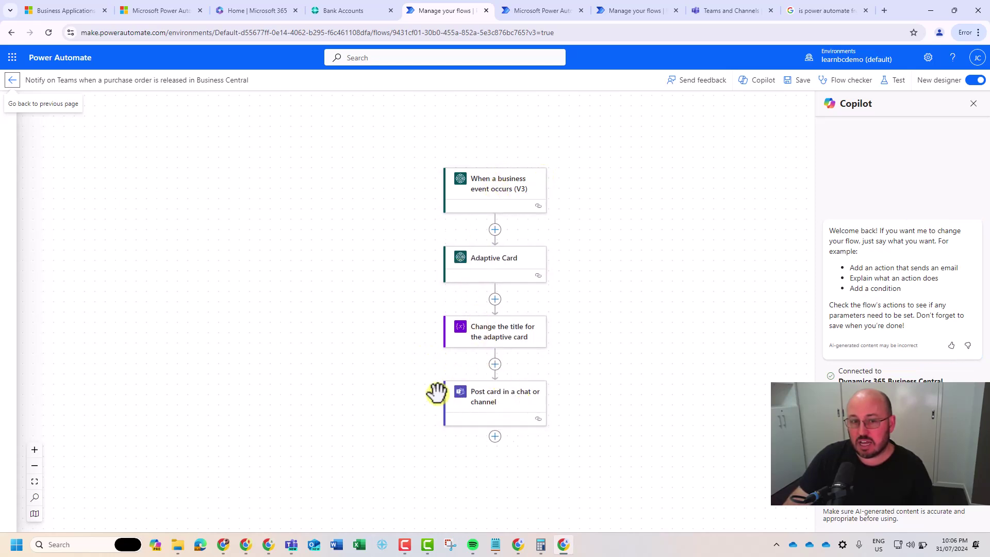
Step: Dismiss the workflow-added confirmation and start a new purchase order from Purchase Orders
{"action": "left_click", "coordinate": [355, 13]}
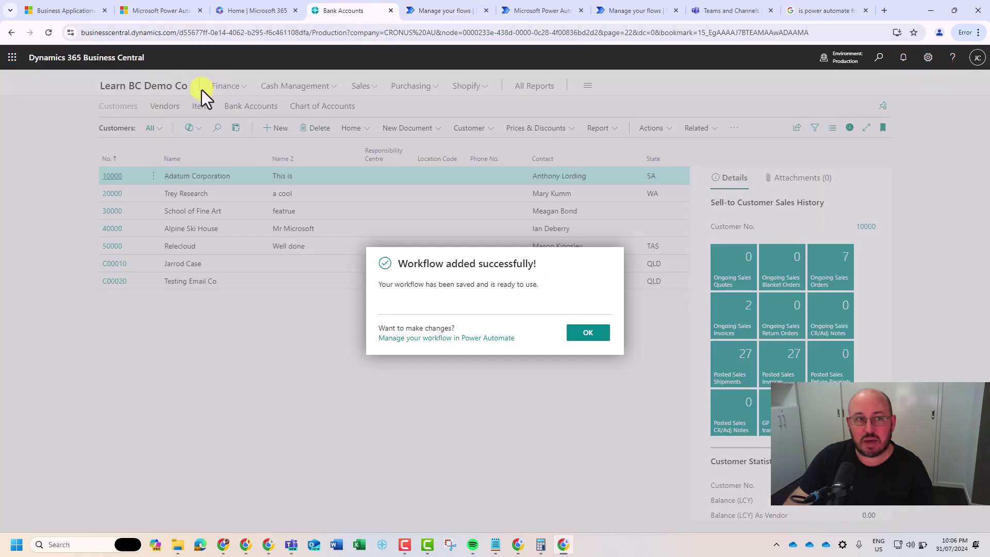
{"action": "left_click", "coordinate": [588, 333]}
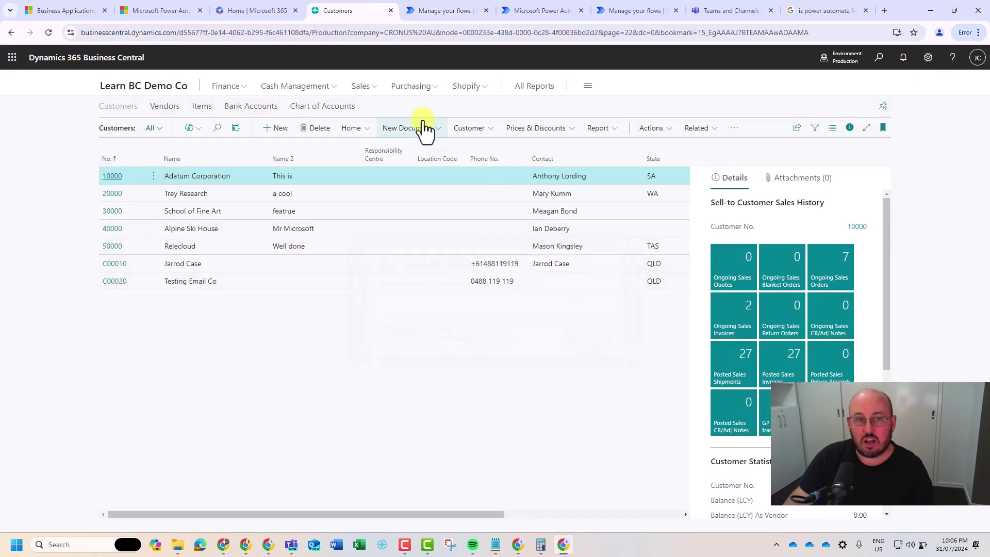
{"action": "left_click", "coordinate": [410, 86]}
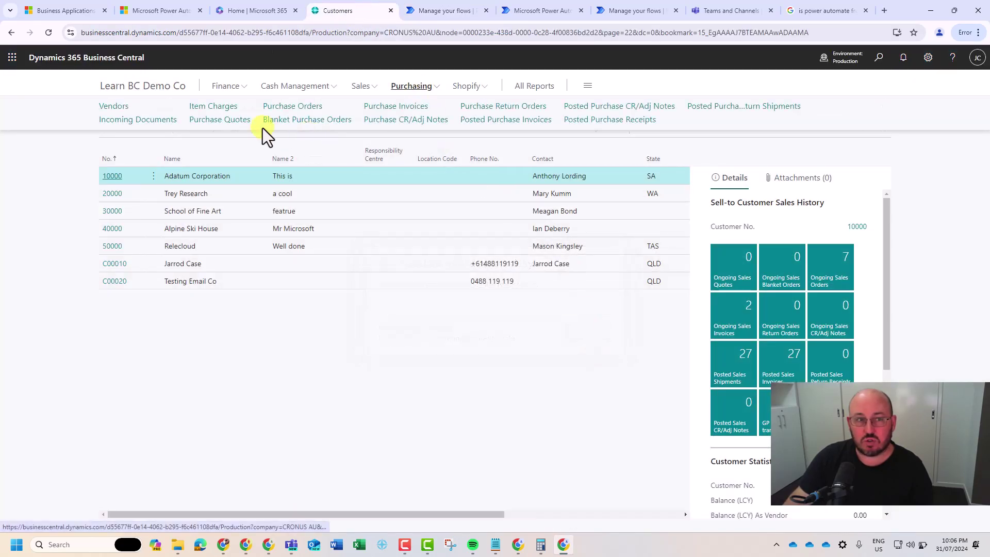
{"action": "left_click", "coordinate": [286, 107]}
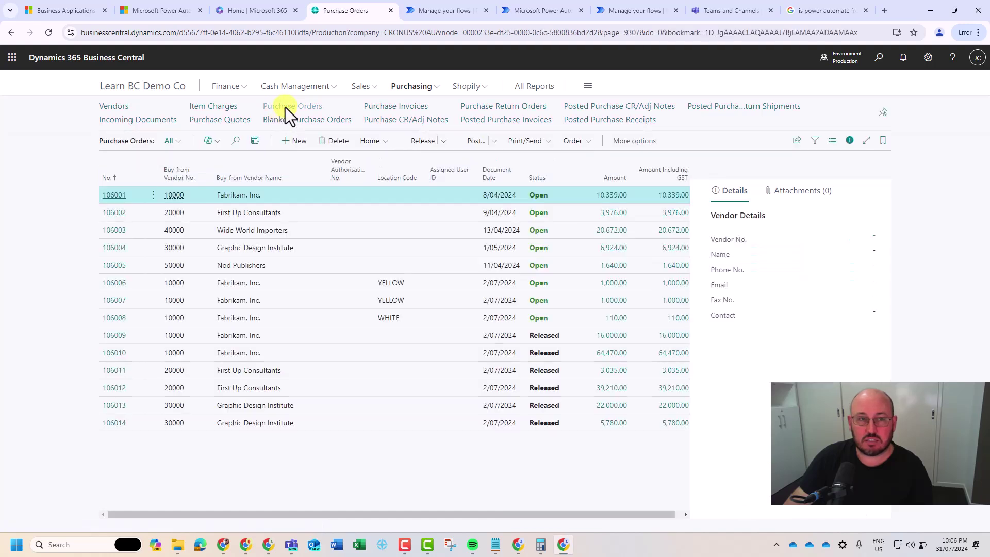
{"action": "left_click", "coordinate": [298, 147]}
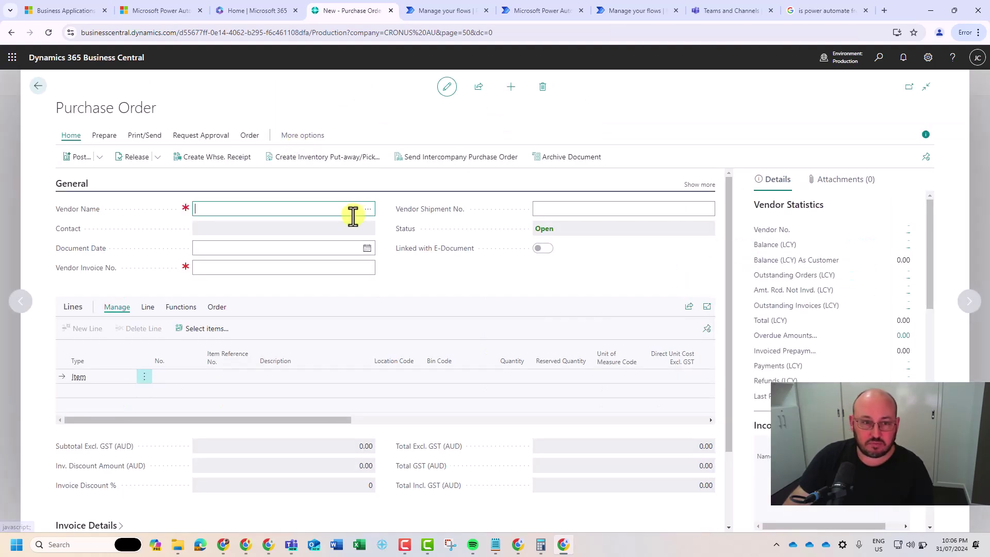
Step: Set vendor First Up Consultants, add 6 ATHENS Desks, and release the order
{"action": "left_click", "coordinate": [367, 208]}
{"action": "left_click", "coordinate": [303, 226]}
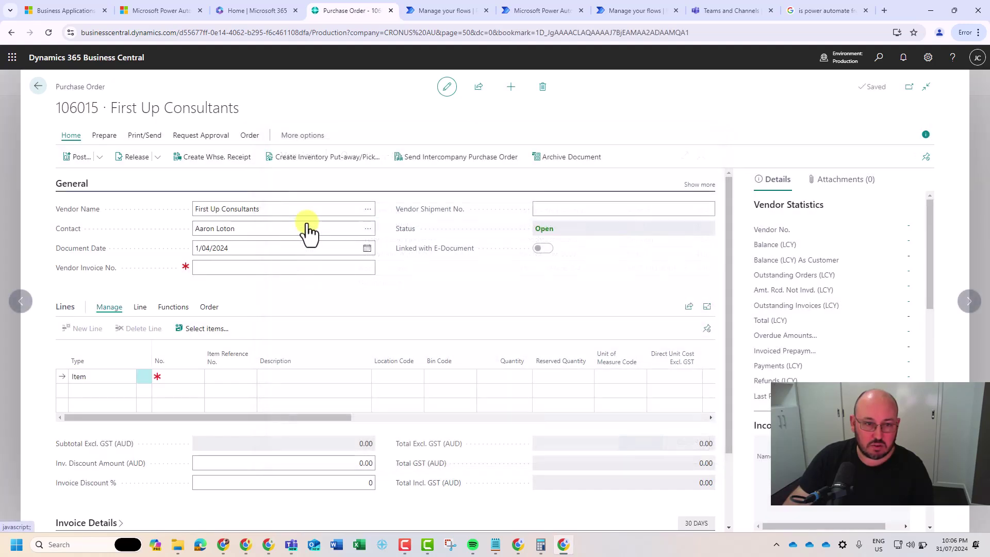
{"action": "left_click", "coordinate": [175, 378]}
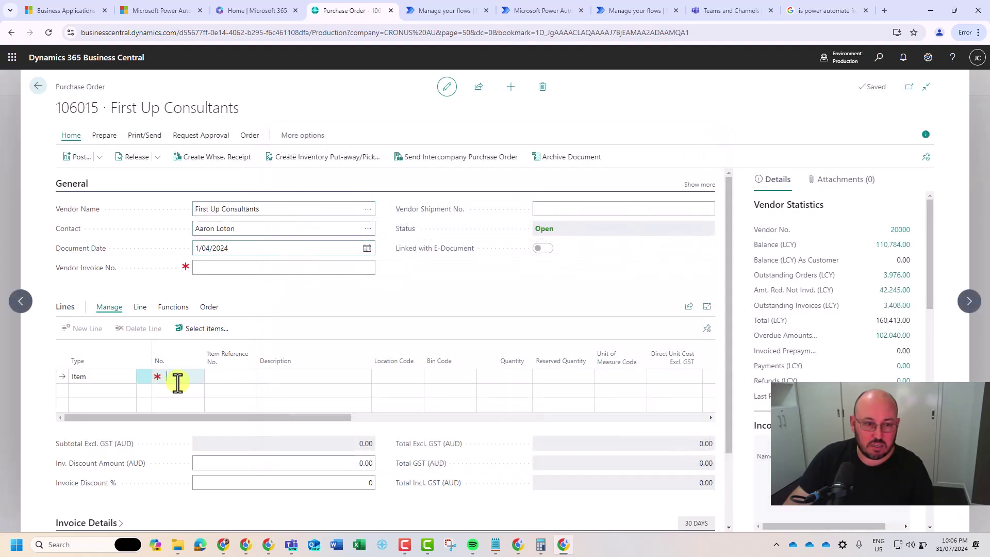
{"action": "left_click", "coordinate": [510, 377]}
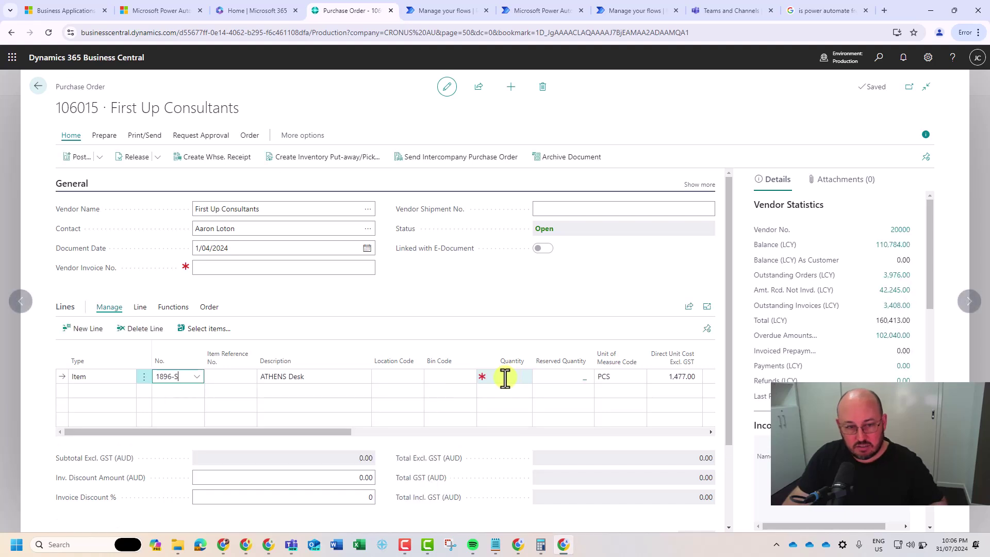
{"action": "type", "text": "6"}
{"action": "left_click", "coordinate": [438, 298]}
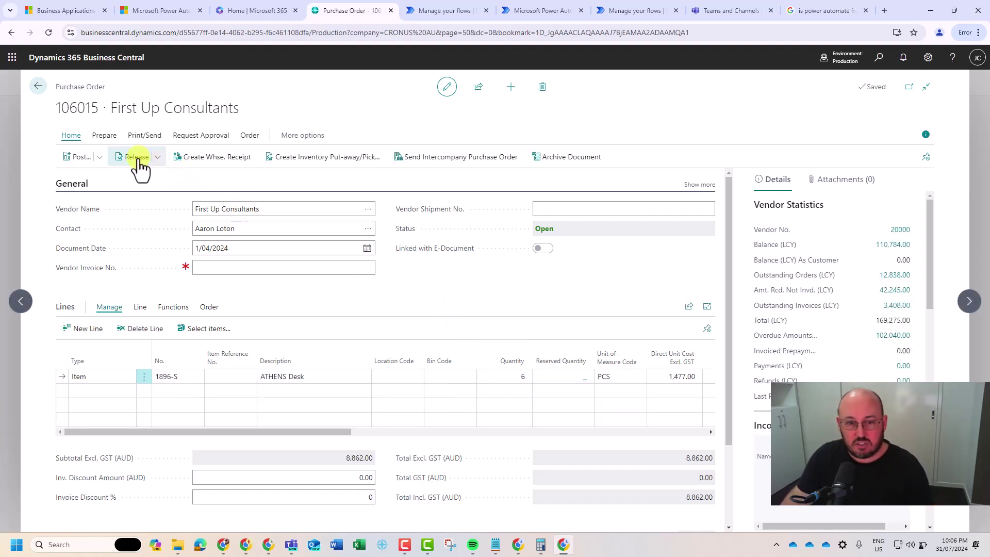
{"action": "left_click", "coordinate": [137, 158]}
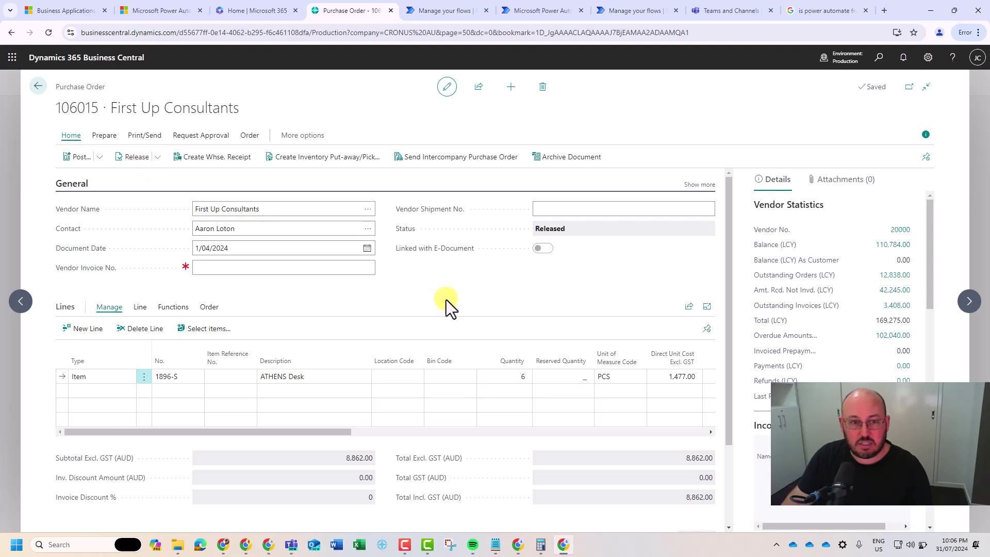
Step: Return to Purchase Orders, then view the flow's run history showing a succeeded run
{"action": "left_click", "coordinate": [39, 88]}
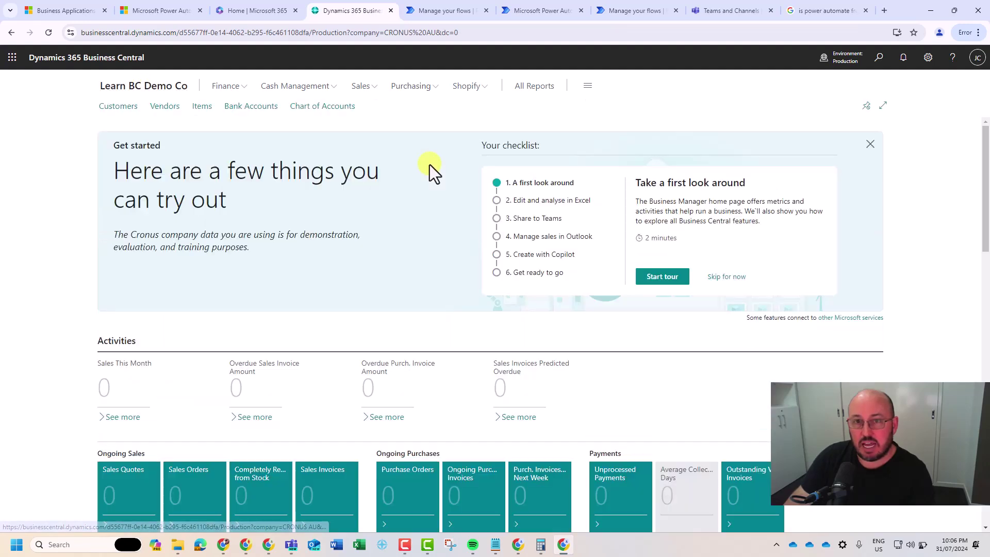
{"action": "left_click", "coordinate": [628, 11]}
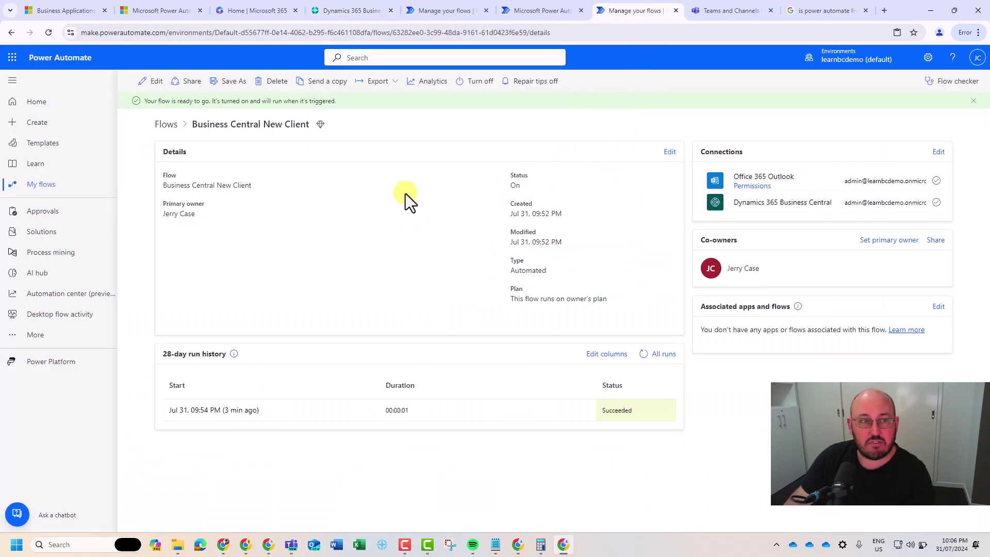
{"action": "left_click", "coordinate": [447, 13]}
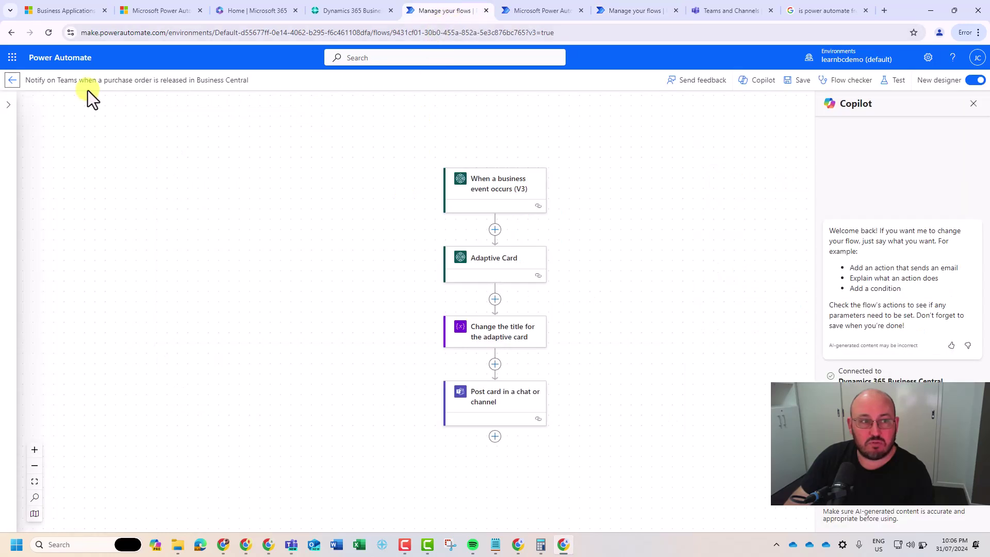
{"action": "left_click", "coordinate": [12, 80]}
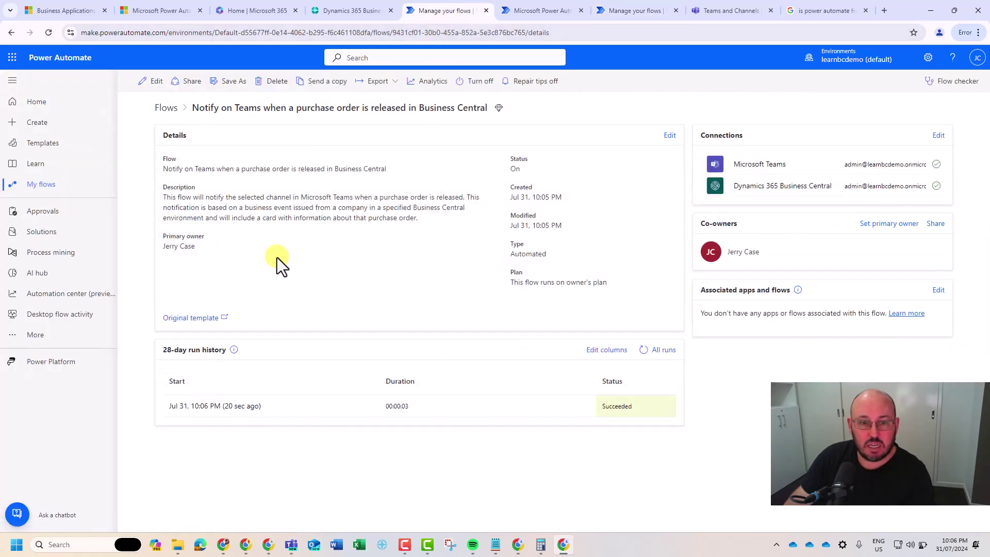
Step: Read the Purchase Order card in Teams' General channel, then view the Business Central New Client flow
{"action": "left_click", "coordinate": [728, 12]}
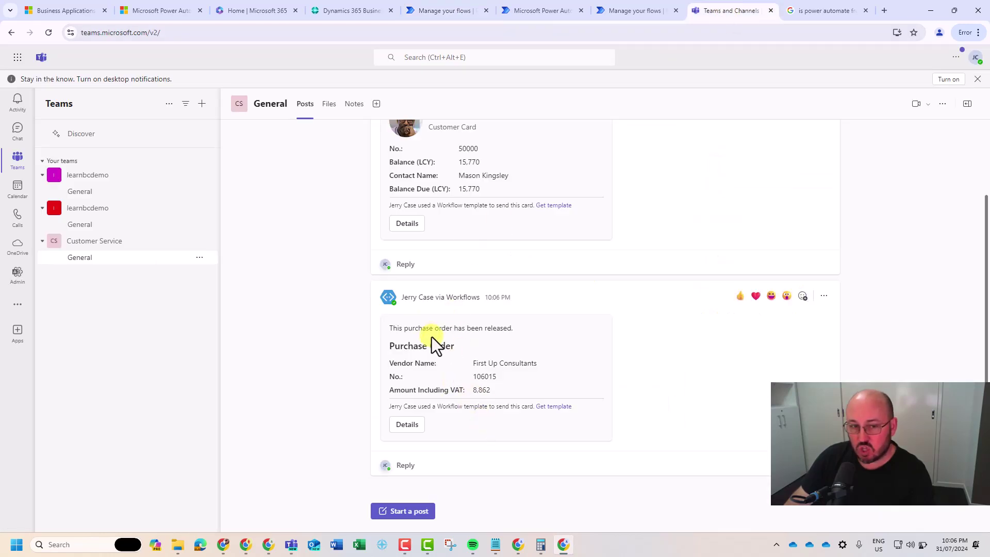
{"action": "left_click_drag", "start_coordinate": [406, 328], "coordinate": [560, 375]}
{"action": "left_click", "coordinate": [565, 380]}
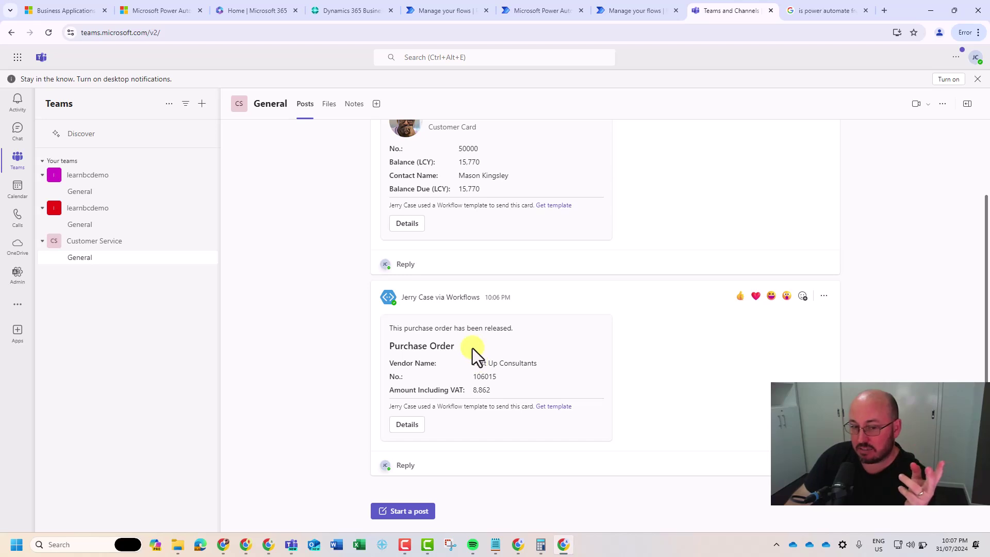
{"action": "left_click", "coordinate": [635, 11]}
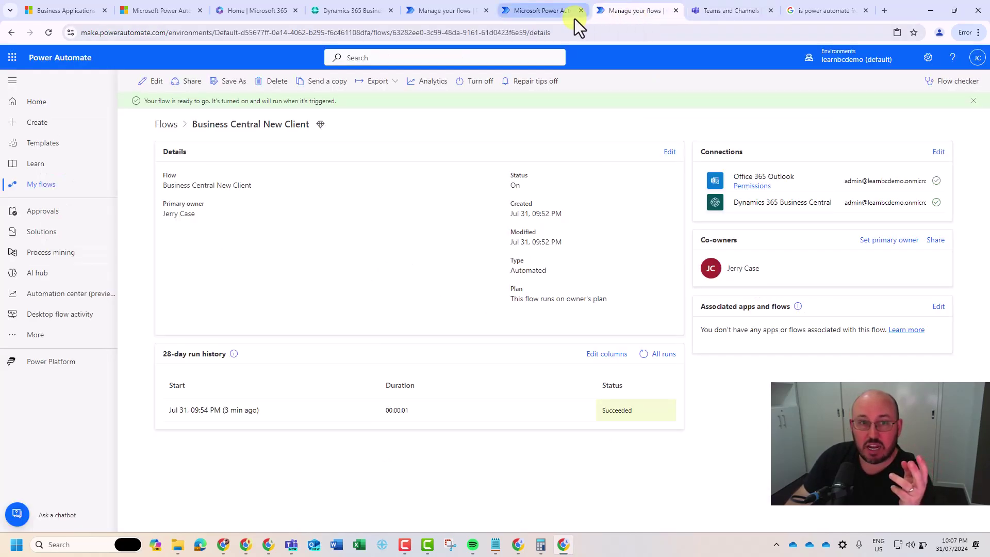
Step: Edit the Business Central New Client flow to see its record-created, get record and send email steps
{"action": "mouse_move", "coordinate": [573, 19]}
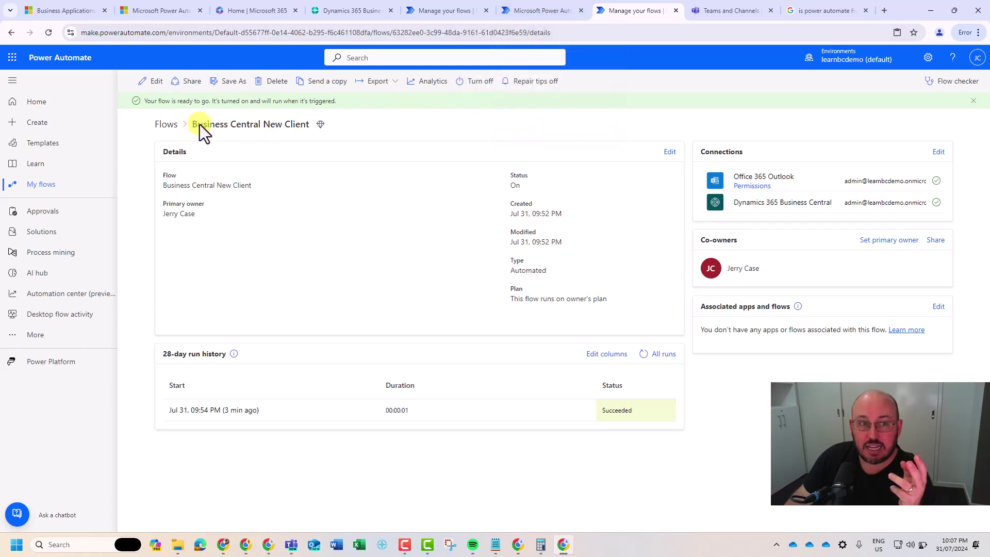
{"action": "left_click", "coordinate": [296, 128]}
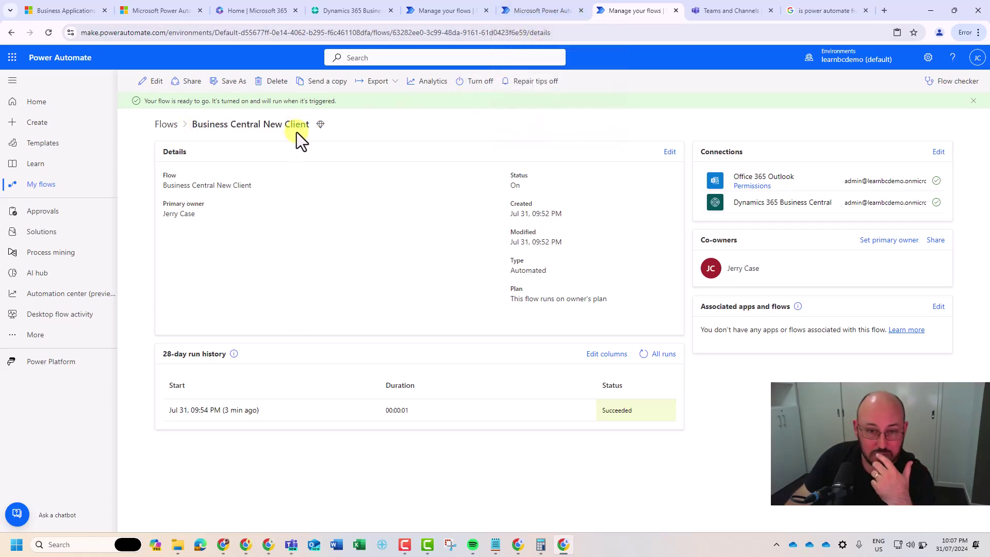
{"action": "left_click", "coordinate": [152, 83]}
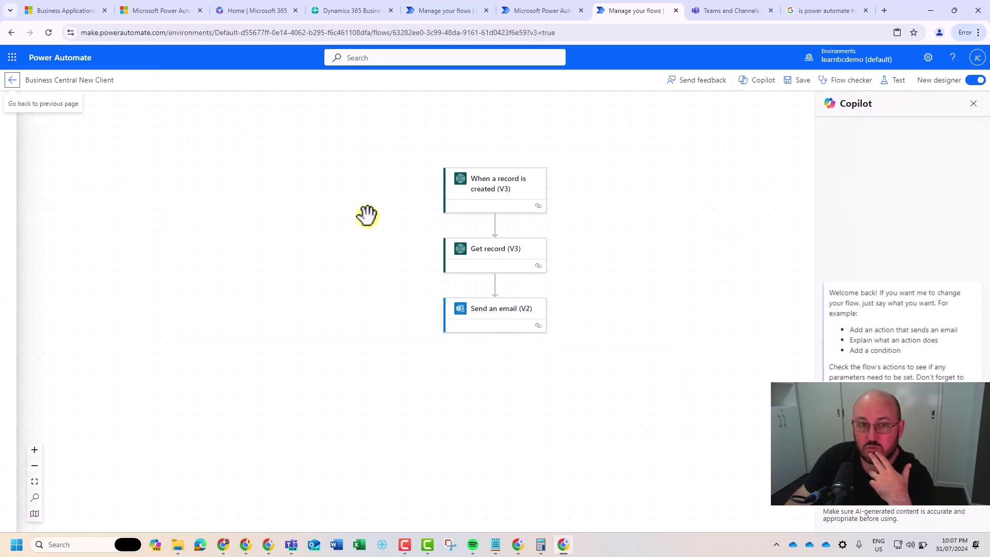
Step: Change the 'When a record is created' trigger's company to Learn BC Demo Co (CRONUS AU)
{"action": "left_click", "coordinate": [497, 194]}
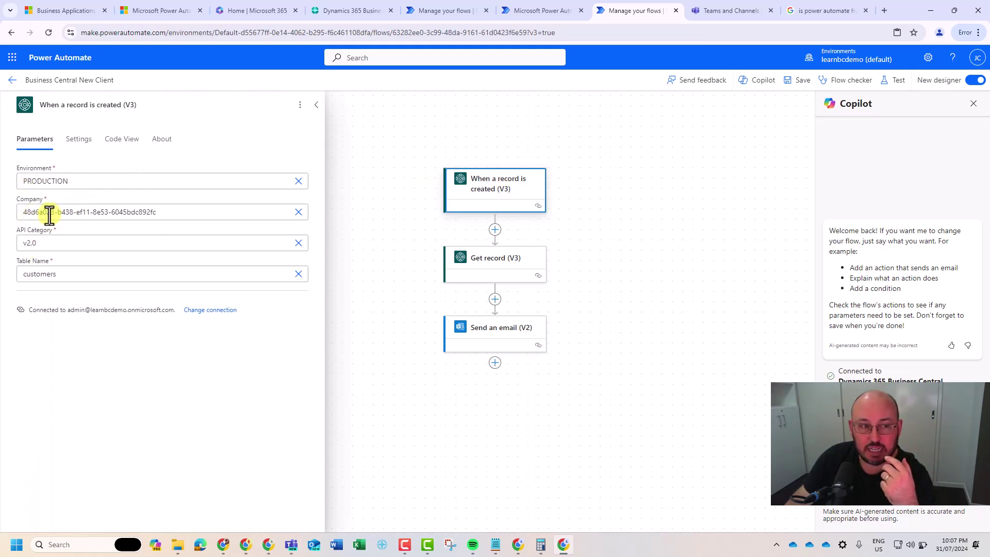
{"action": "left_click", "coordinate": [215, 214]}
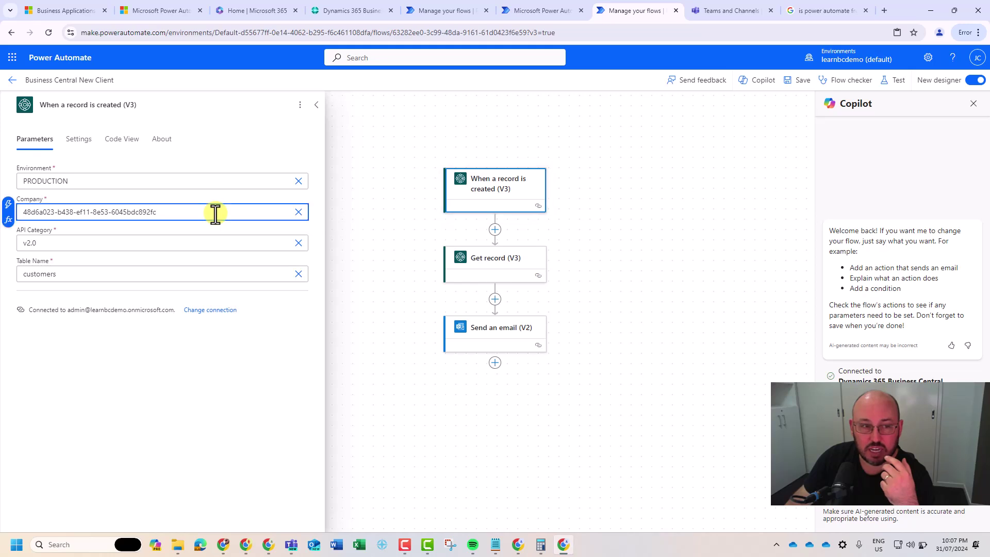
{"action": "left_click", "coordinate": [298, 212]}
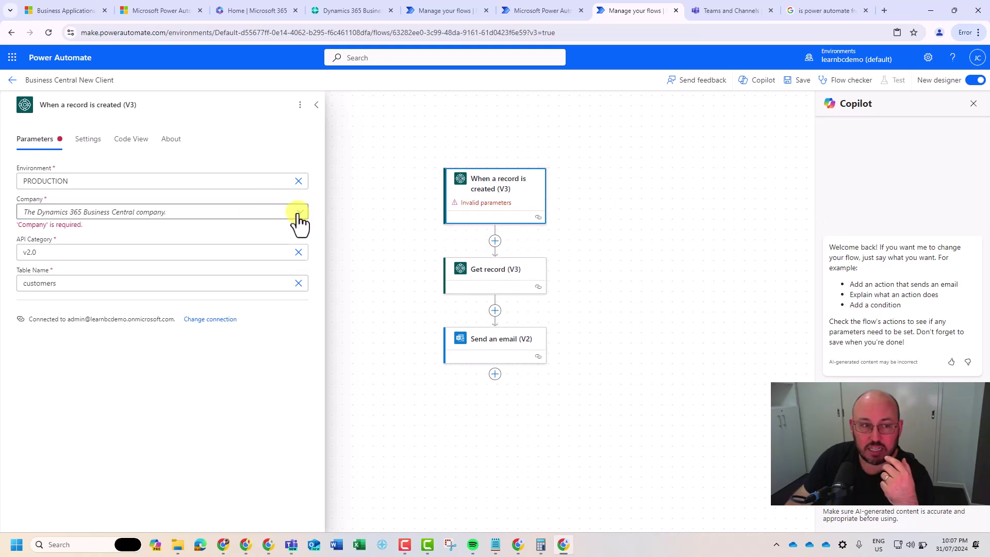
{"action": "left_click", "coordinate": [299, 214]}
{"action": "left_click", "coordinate": [85, 228]}
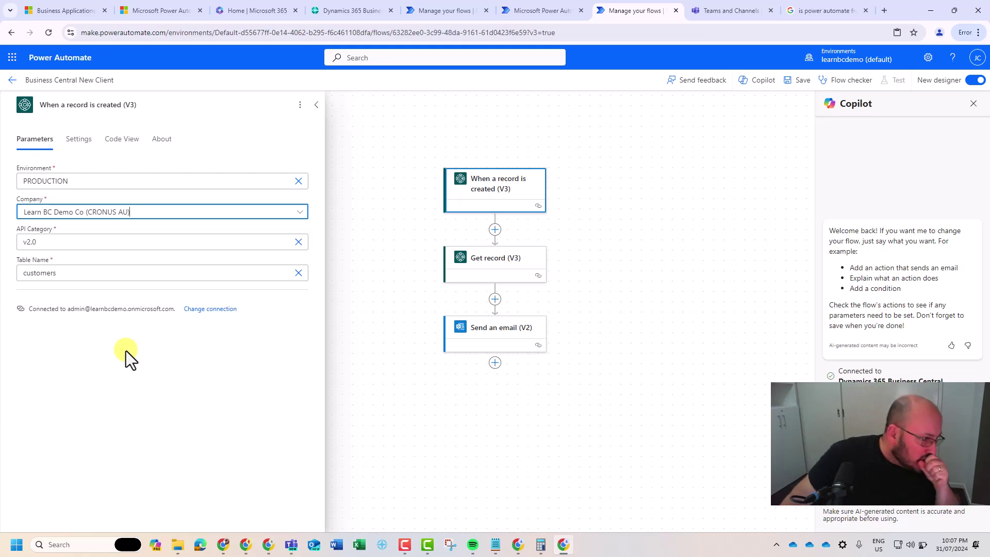
Step: Check that the trigger kept the new company, then bring up the Send an email (V2) settings
{"action": "left_click", "coordinate": [396, 225]}
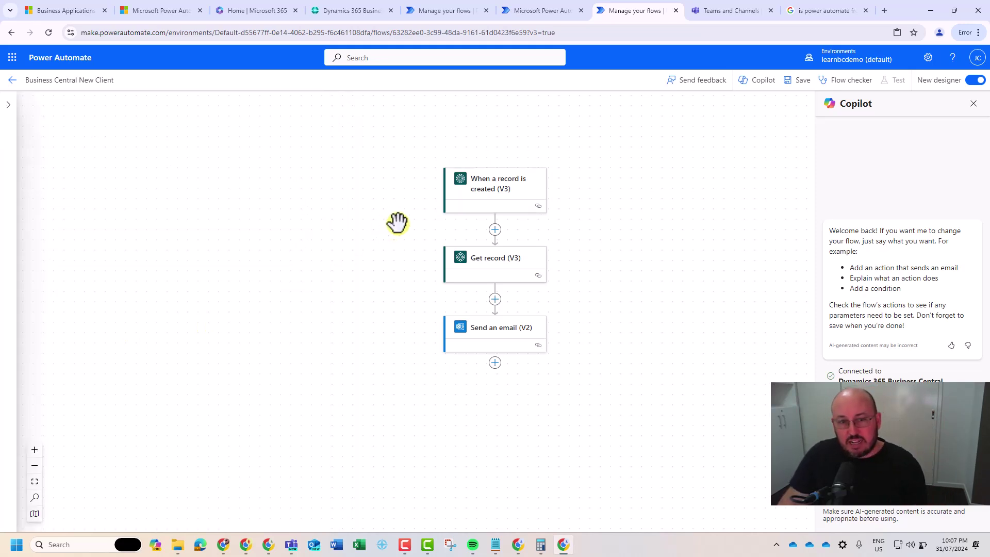
{"action": "left_click", "coordinate": [484, 201]}
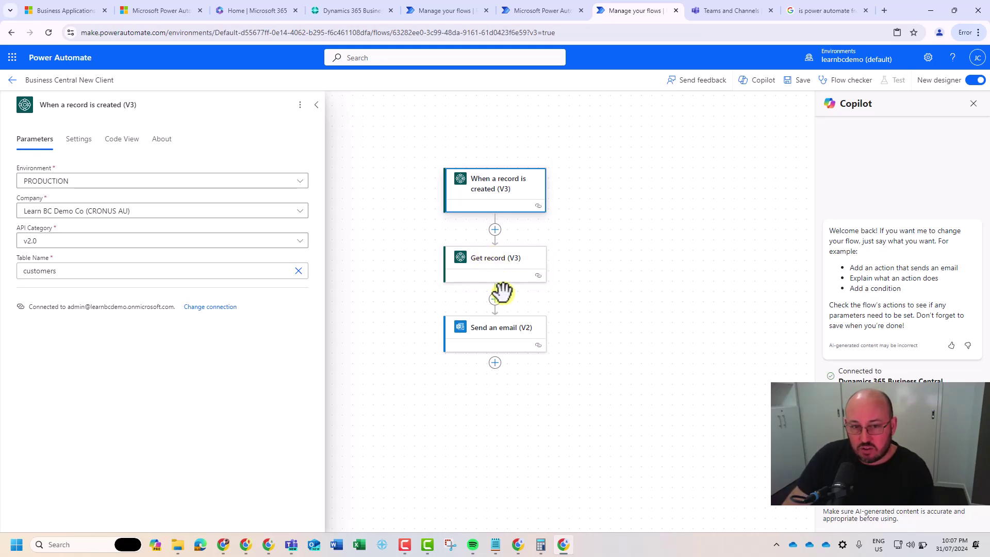
{"action": "left_click", "coordinate": [503, 339]}
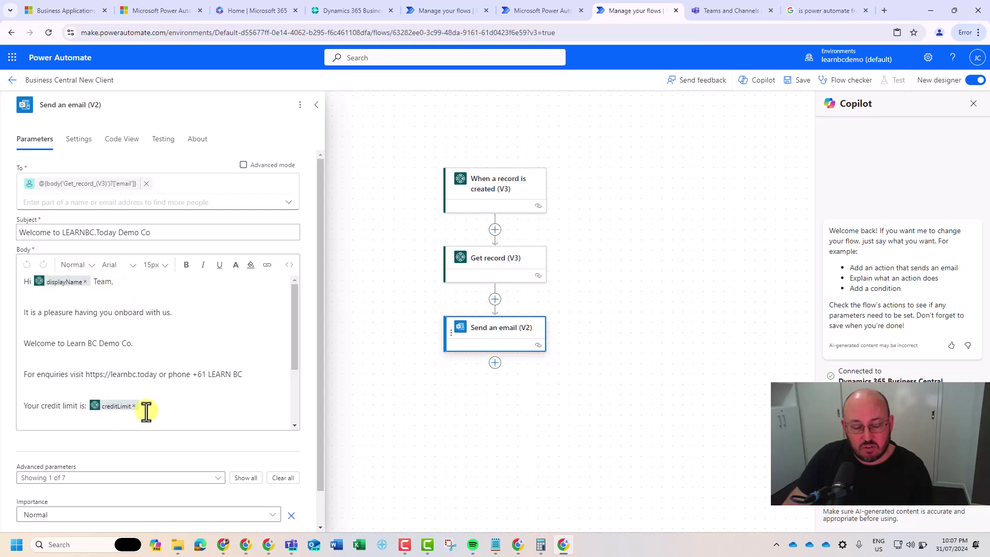
{"action": "scroll", "coordinate": [155, 402], "scroll_direction": "down", "scroll_amount": 2}
{"action": "scroll", "coordinate": [142, 400], "scroll_direction": "up", "scroll_amount": 2}
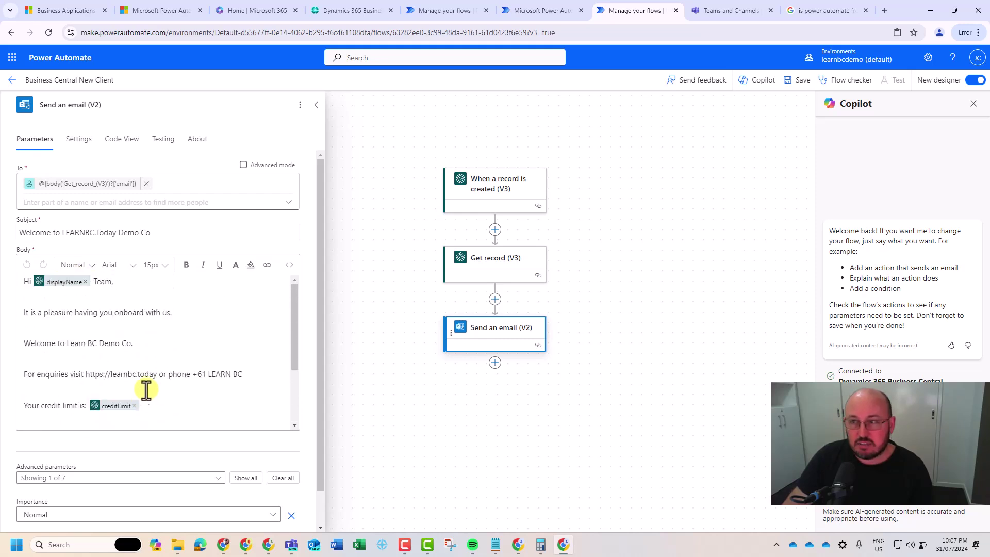
{"action": "key", "text": "alt+Tab"}
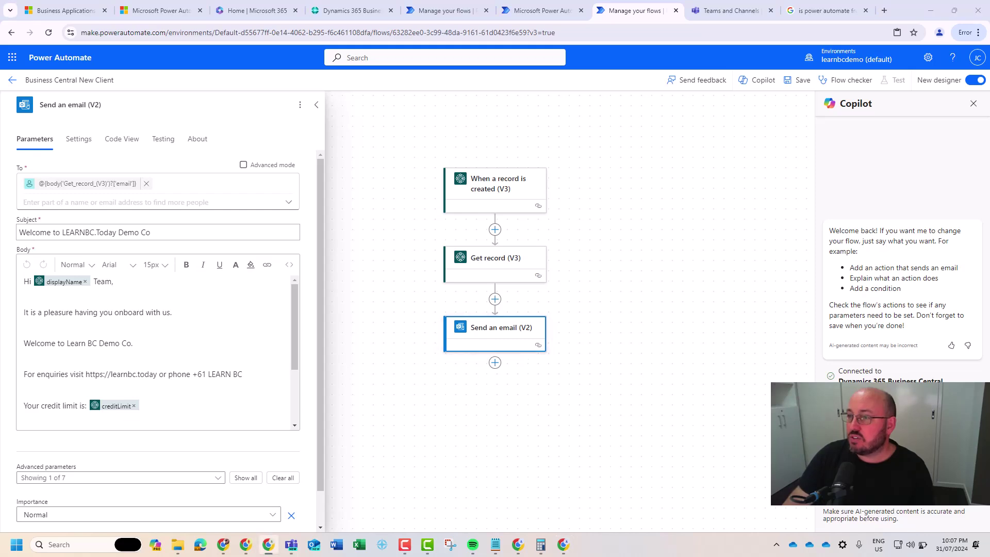
{"action": "left_click_drag", "start_coordinate": [989, 51], "coordinate": [543, 91]}
{"action": "double_click", "coordinate": [543, 90]}
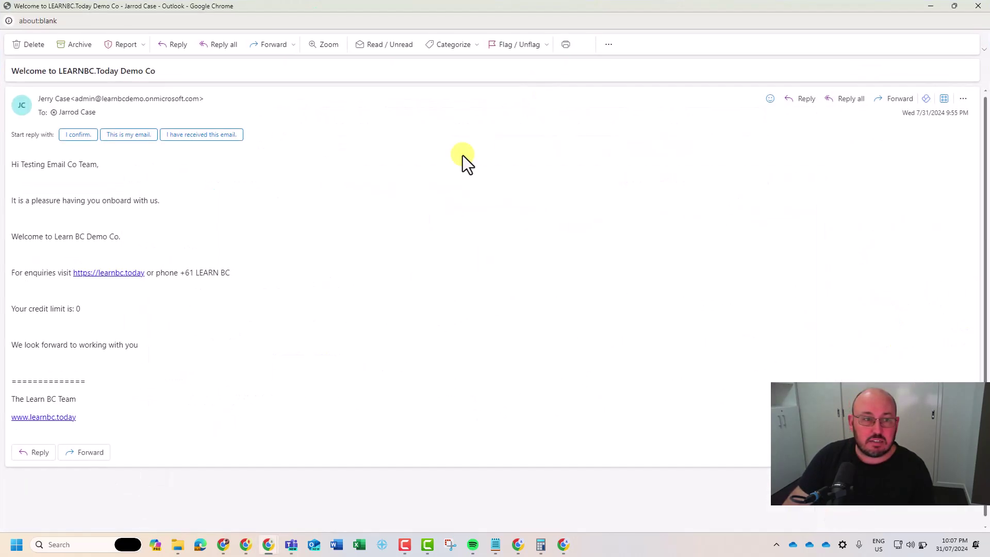
{"action": "left_click", "coordinate": [978, 5]}
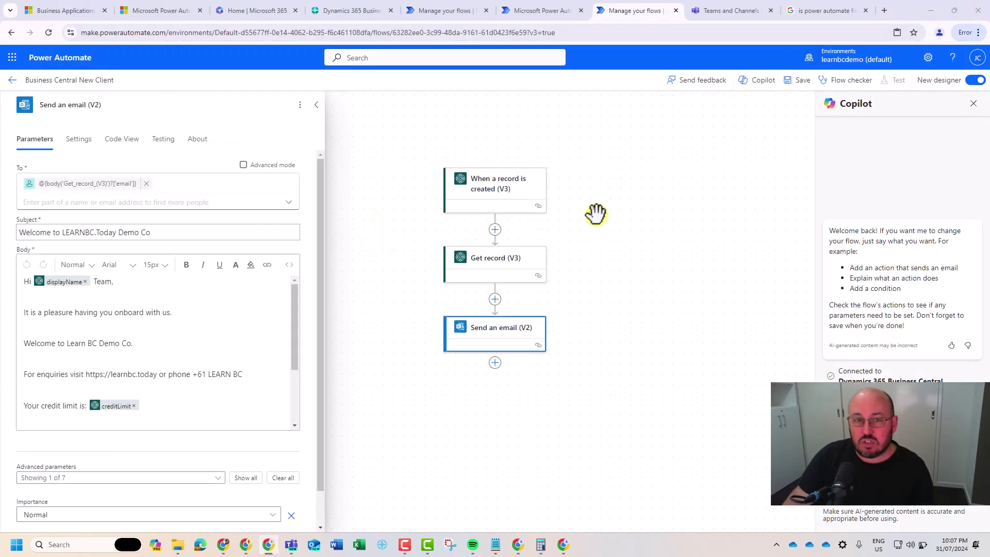
Step: Collapse the email step's parameters panel and switch to the Power Automate product page
{"action": "left_click", "coordinate": [317, 105]}
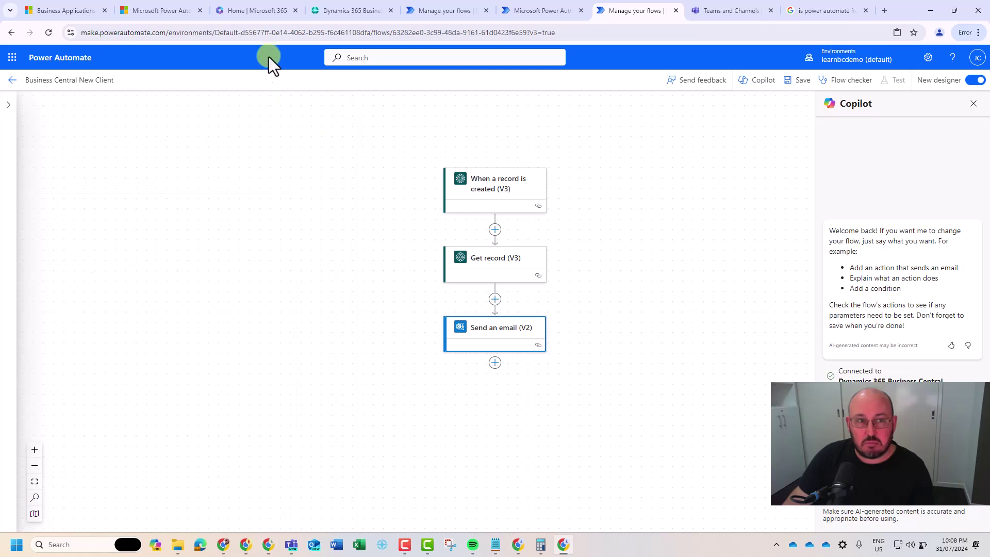
{"action": "left_click", "coordinate": [269, 10]}
{"action": "left_click", "coordinate": [135, 17]}
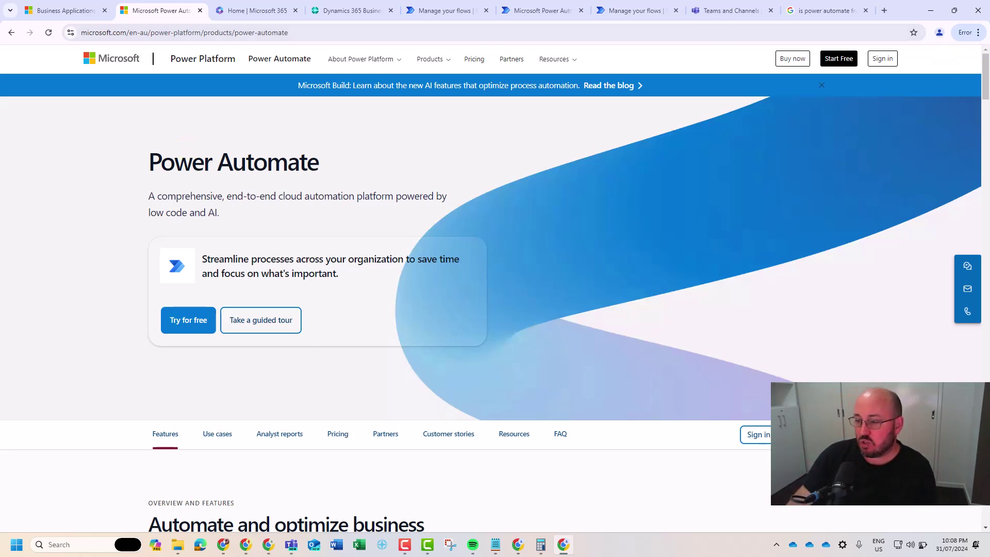
Step: Switch back to the 'Manage your flows' tab for the purchase-order Teams notification flow
{"action": "key", "text": "alt+Tab"}
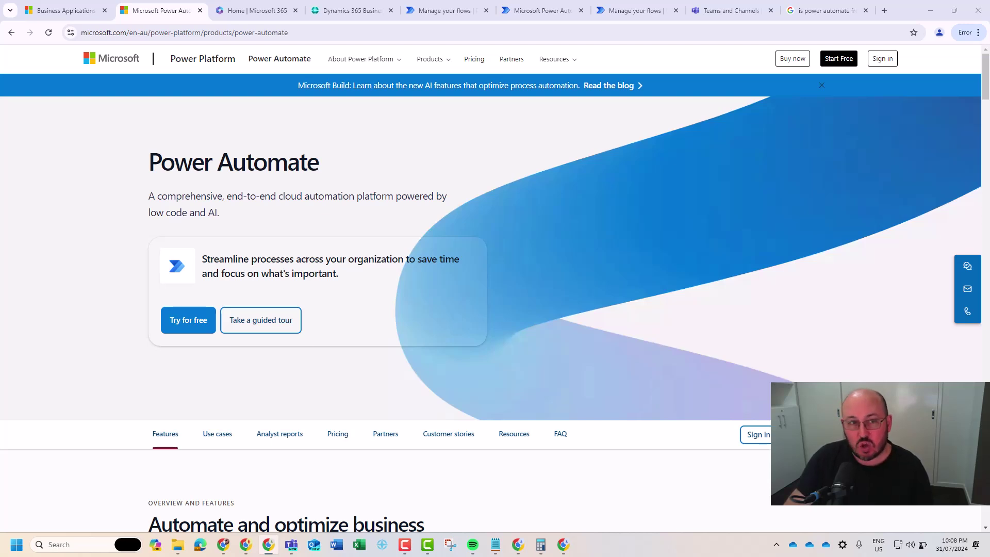
{"action": "left_click", "coordinate": [450, 11]}
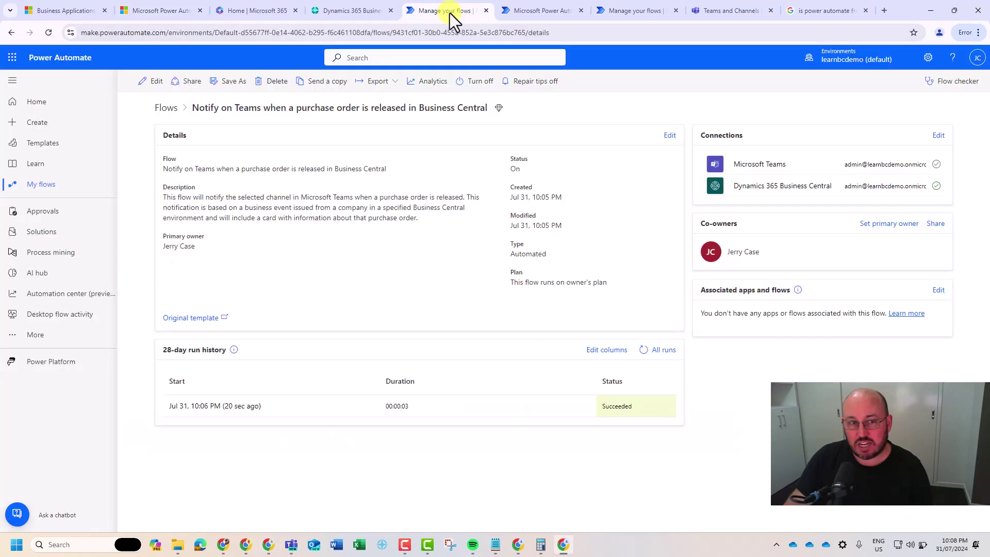
Step: Use the Flows breadcrumb to list all four automated cloud flows
{"action": "left_click", "coordinate": [165, 108]}
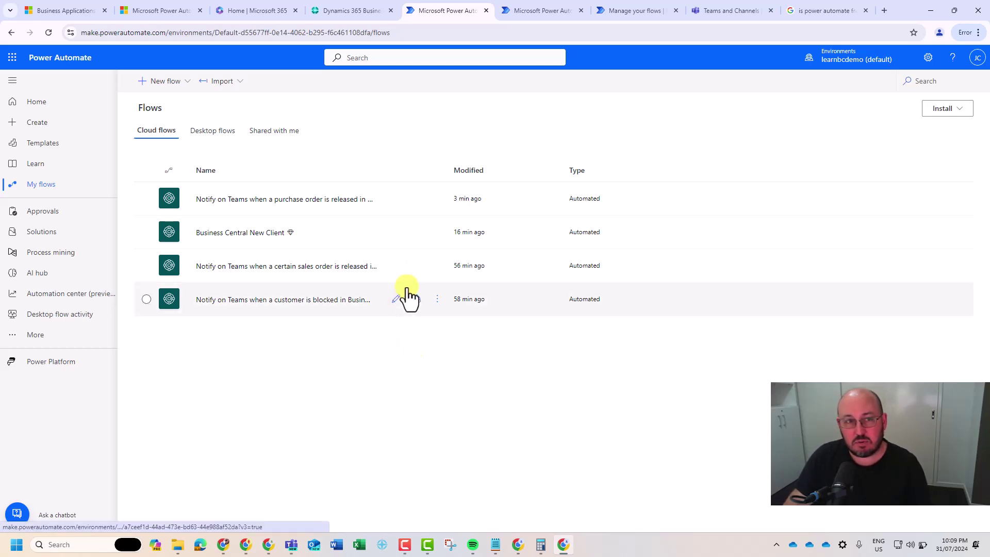
Step: Switch to the Business Central home tab and choose 'Skip for now' on the Get started checklist
{"action": "left_click", "coordinate": [351, 15]}
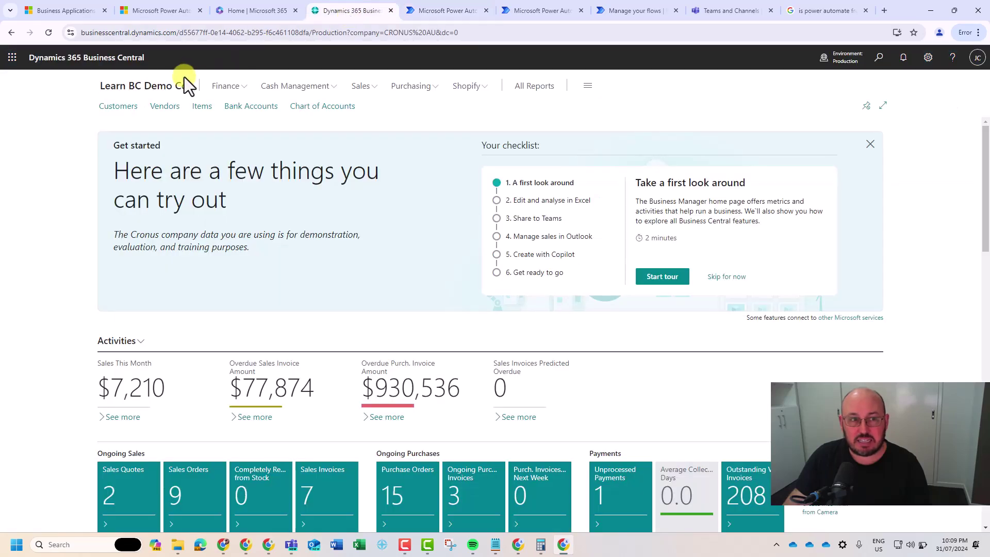
{"action": "left_click", "coordinate": [870, 144]}
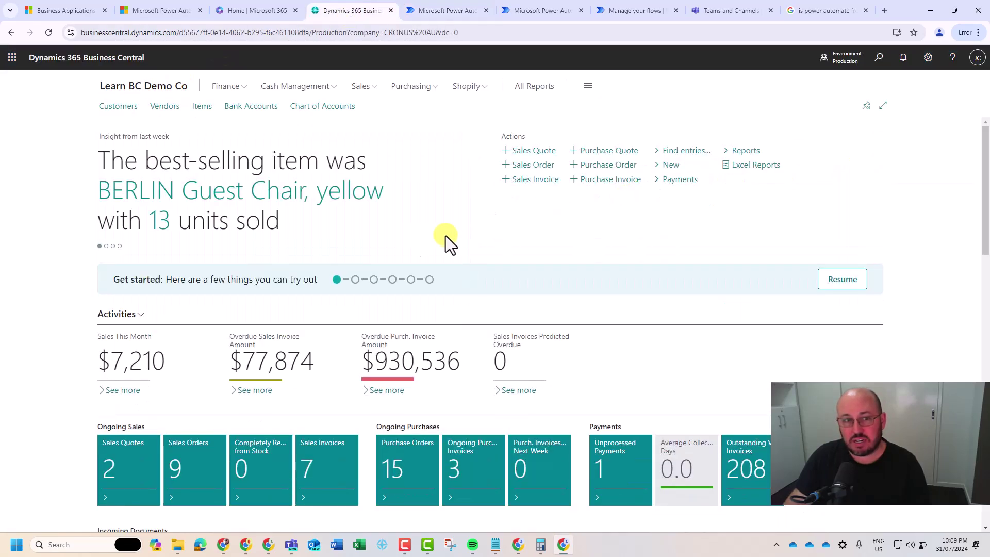